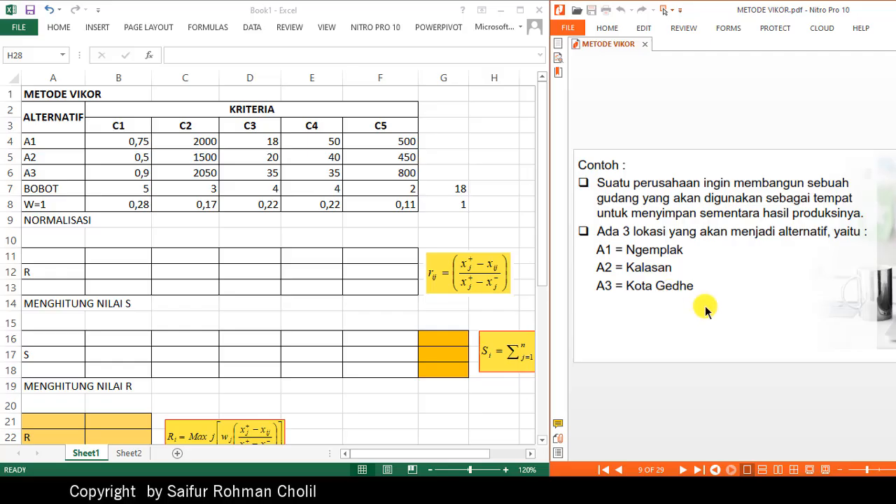
# - Clear the normalized weight values in cells B8 to F8 of the W=1 row
pyautogui.scroll(-1, 698, 304)
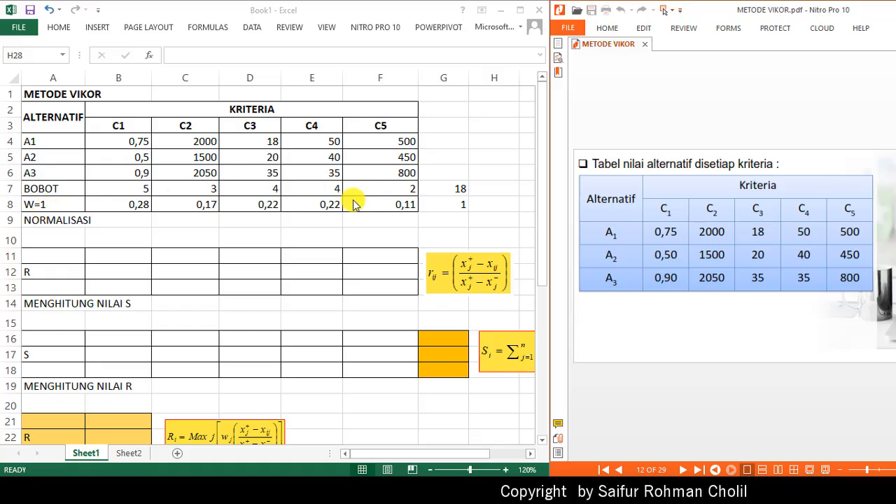
pyautogui.click(445, 190)
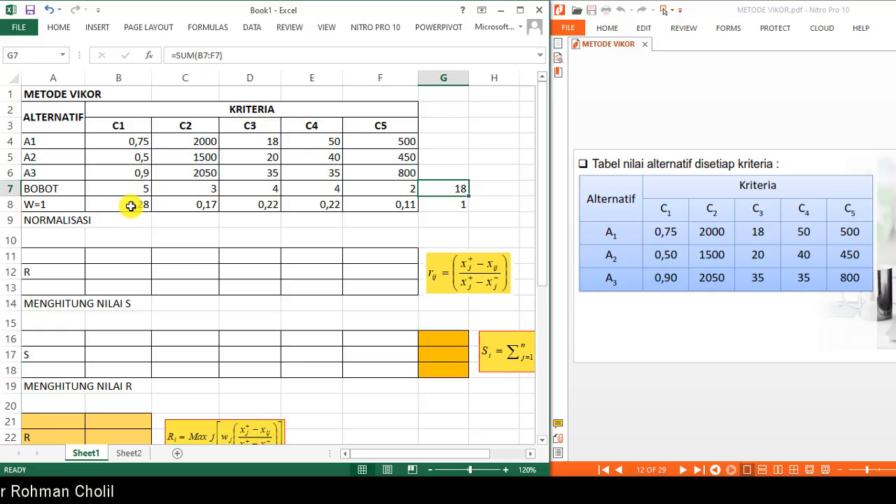
pyautogui.moveTo(131, 206); pyautogui.dragTo(385, 210)
pyautogui.press('Delete')
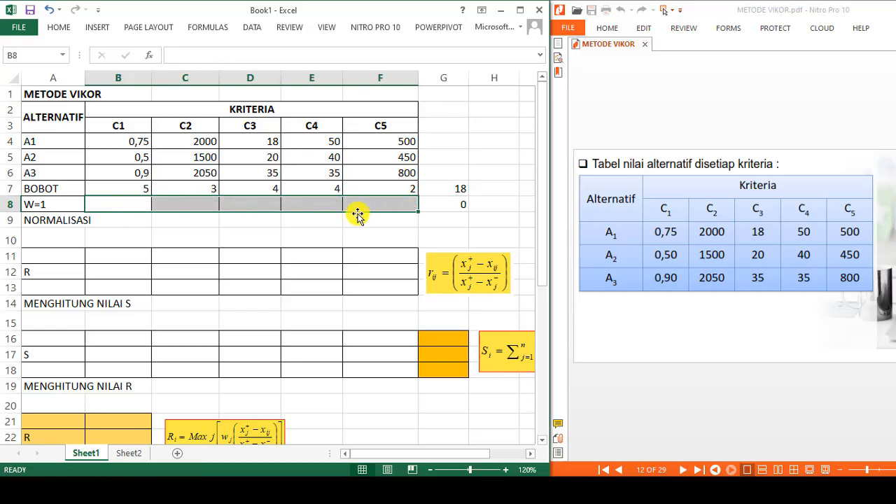
# - Enter the formula =B7/$G$7 in B8 to divide the C1 weight by the total weight
pyautogui.click(112, 205)
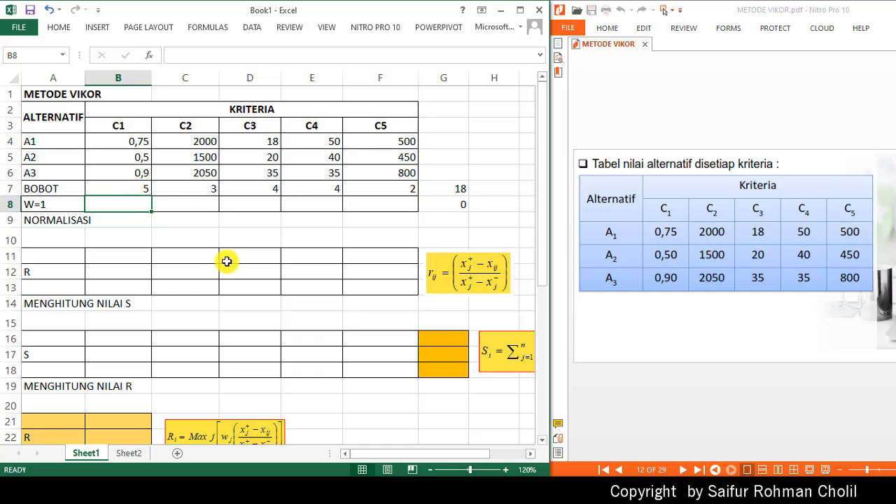
pyautogui.write('=')
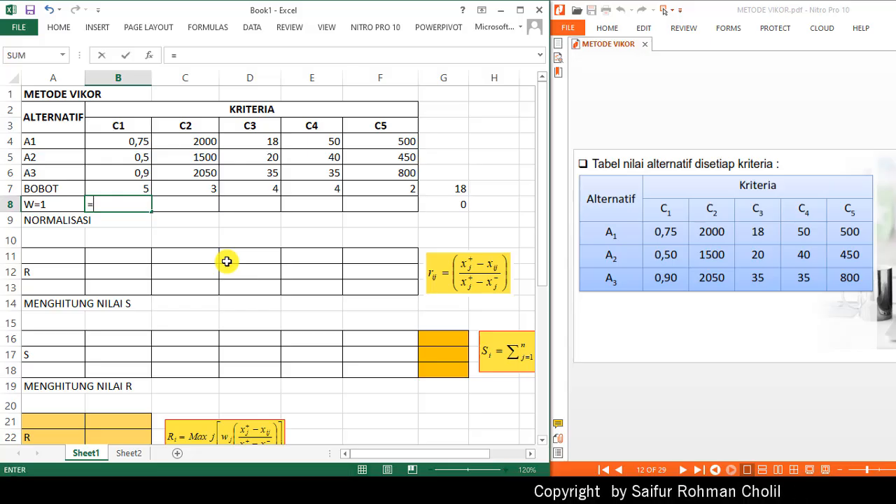
pyautogui.click(137, 190)
pyautogui.write('/')
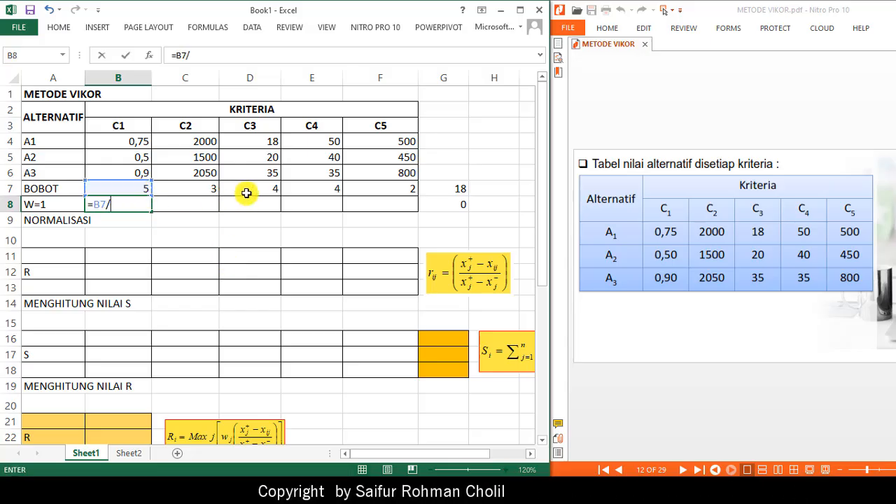
pyautogui.click(437, 189)
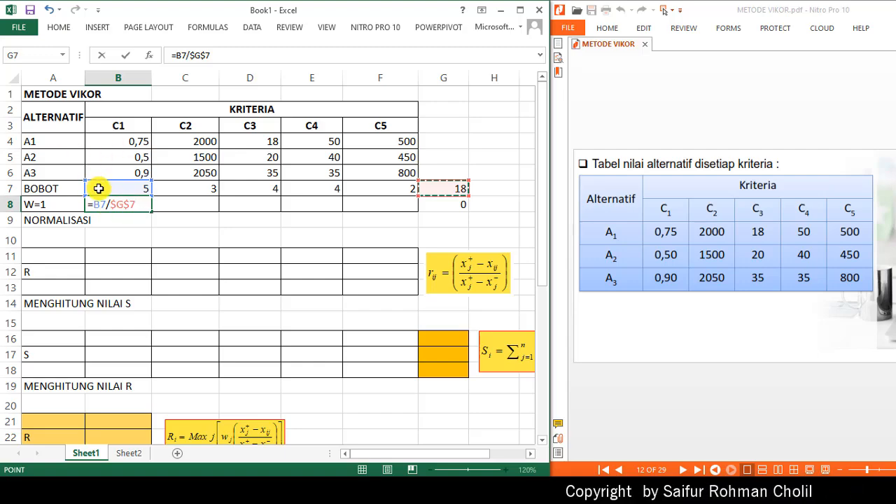
pyautogui.press('Return')
# - Fill the B8 weight formula across to F8 and inspect it in the formula bar
pyautogui.click(140, 204)
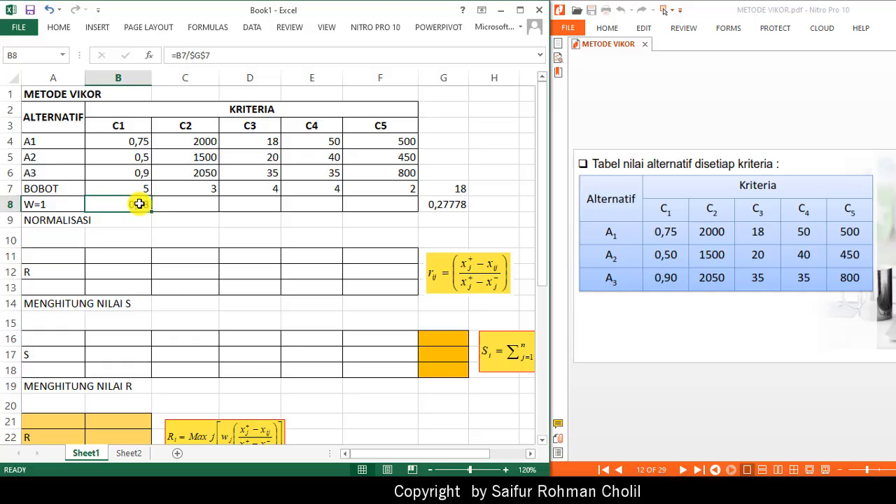
pyautogui.moveTo(150, 212); pyautogui.dragTo(384, 212)
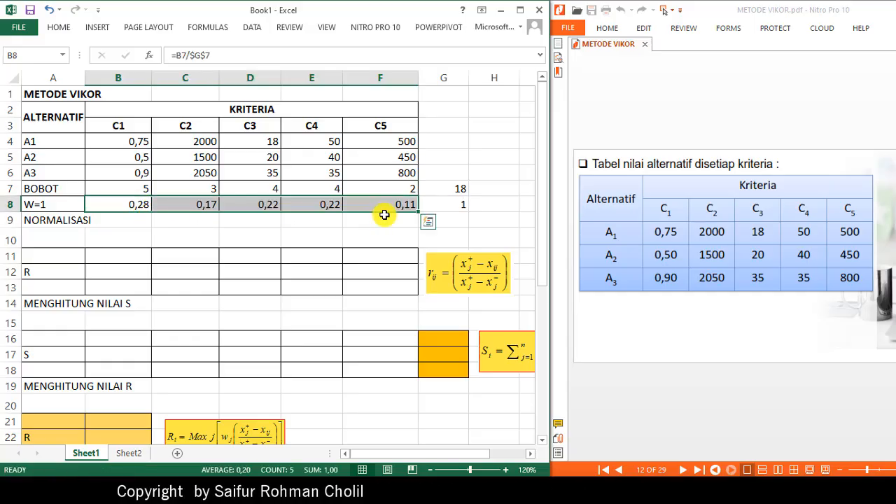
pyautogui.click(135, 204)
pyautogui.moveTo(224, 54); pyautogui.dragTo(142, 56)
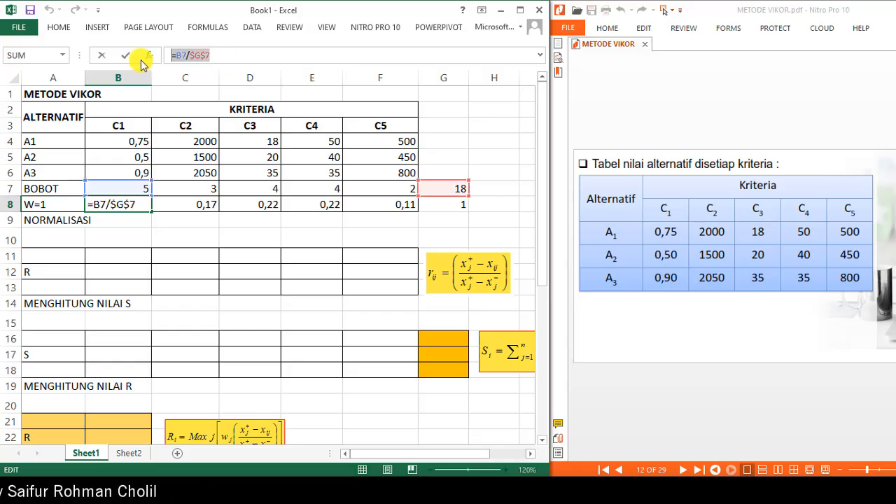
pyautogui.press('Return')
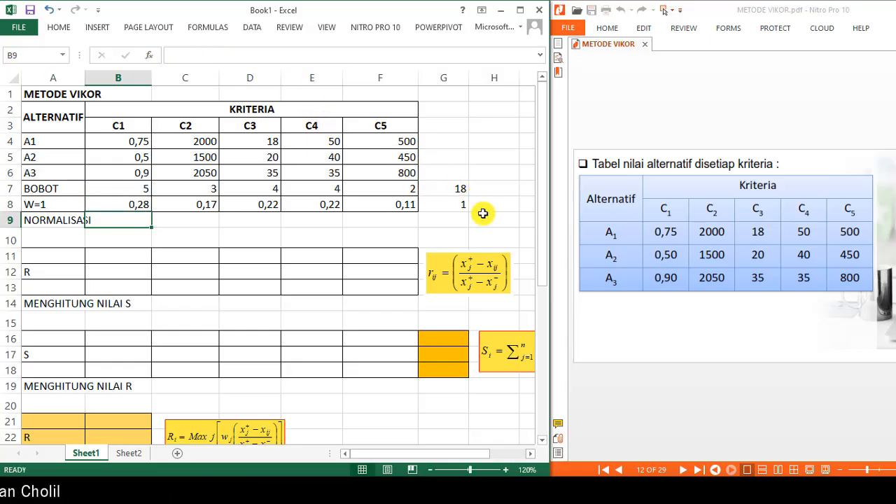
# - Write the text '=B7/$G$7 as a formula note in G6 and move it to H7
pyautogui.click(445, 173)
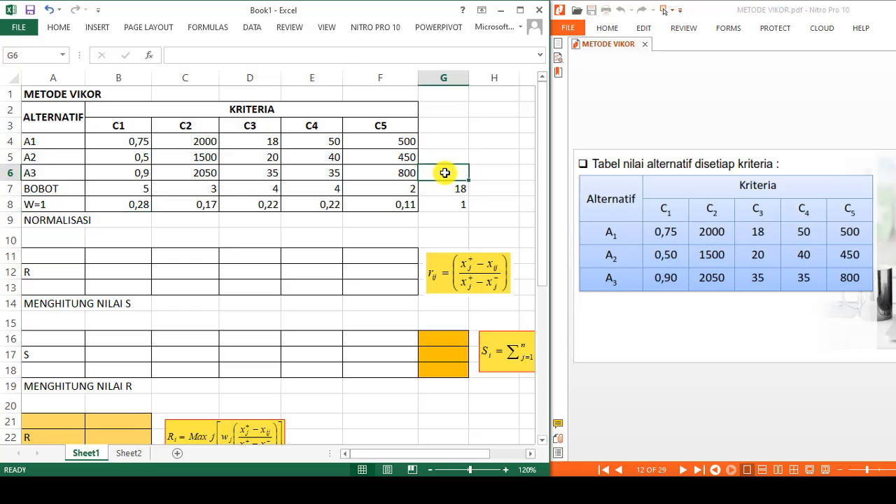
pyautogui.write("'=B7/$G$7")
pyautogui.press('Return')
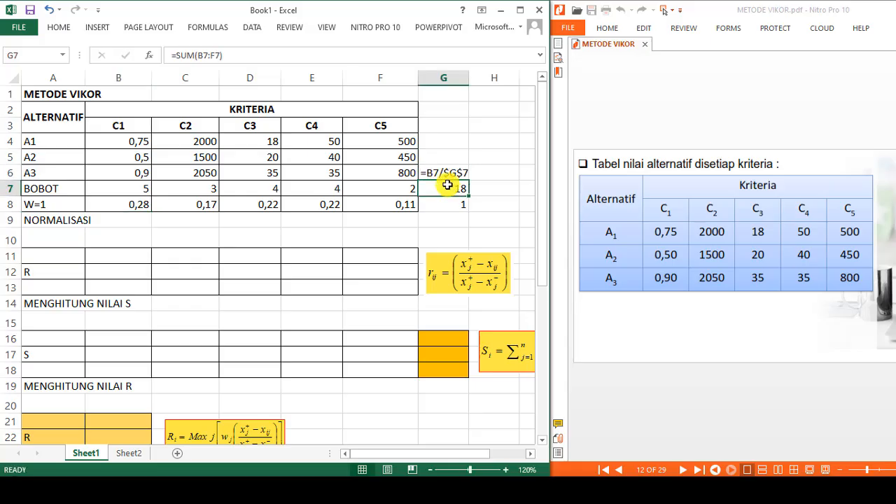
pyautogui.click(445, 173)
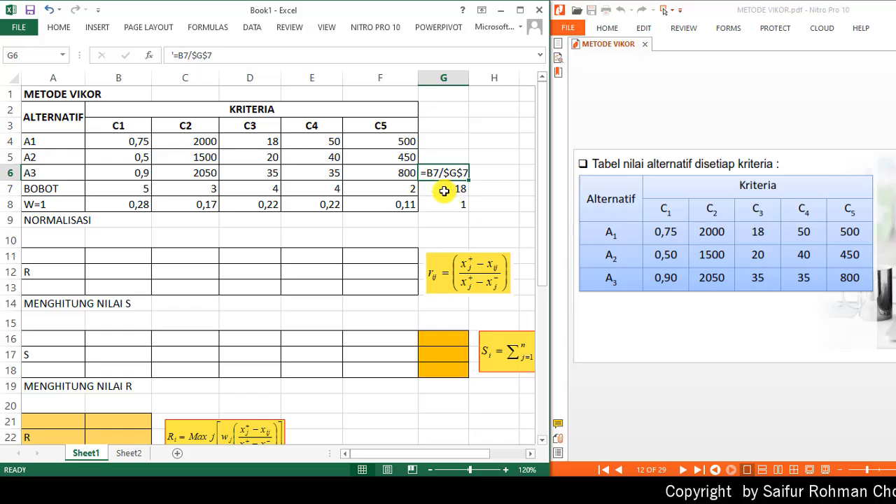
pyautogui.moveTo(448, 177); pyautogui.dragTo(498, 202)
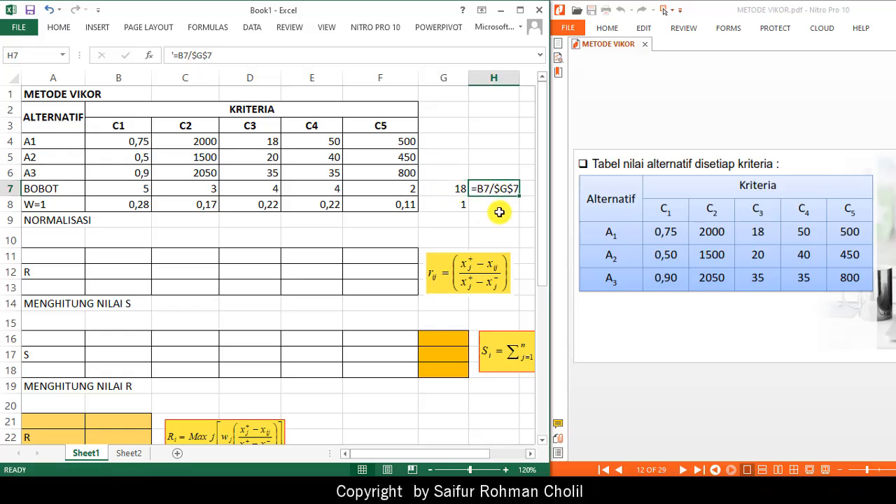
# - Set the formula note's font size to 14
pyautogui.click(59, 27)
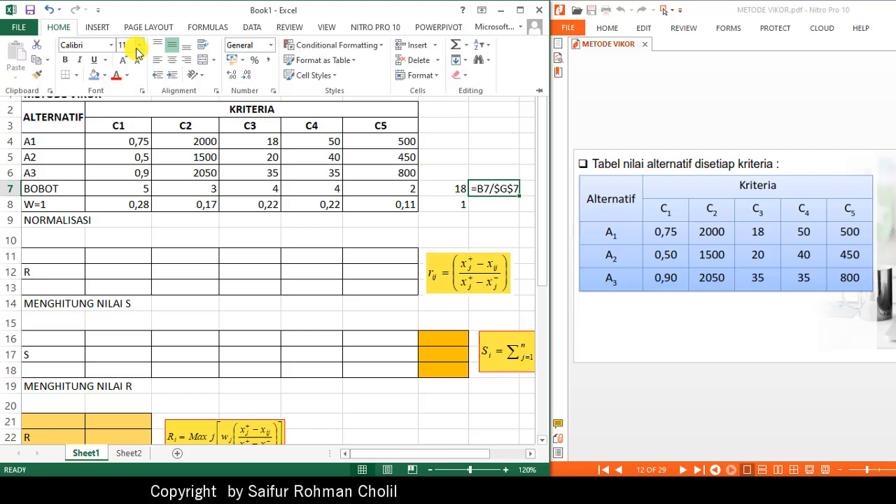
pyautogui.click(140, 45)
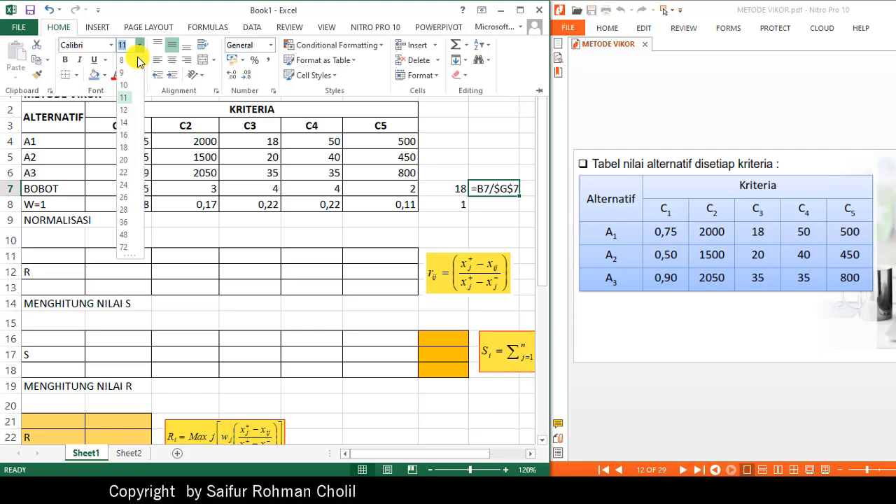
pyautogui.click(127, 123)
pyautogui.click(439, 237)
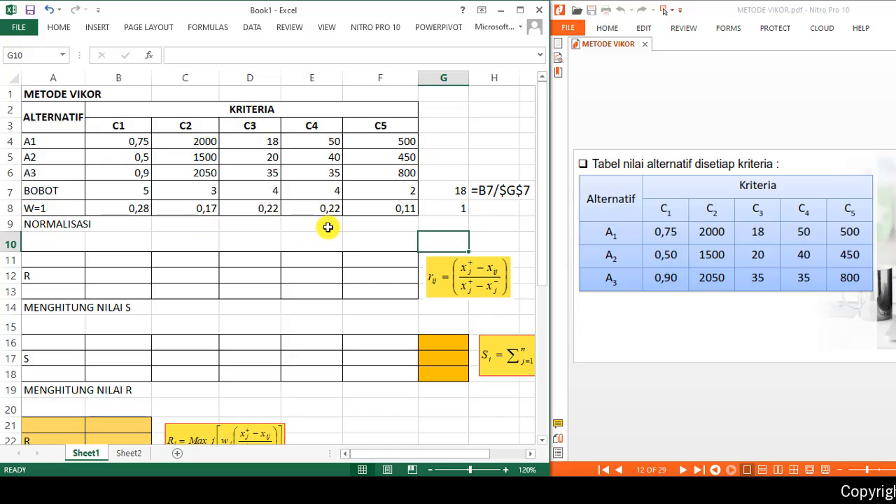
# - In B11, start the C1 normalization formula with the numerator =(MAX(B$4:B$6)-B4))
pyautogui.click(709, 393)
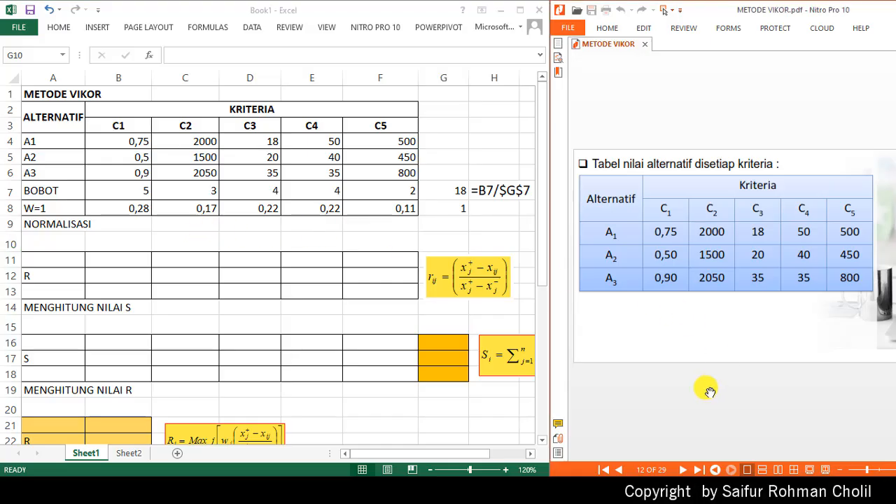
pyautogui.scroll(-1, 709, 392)
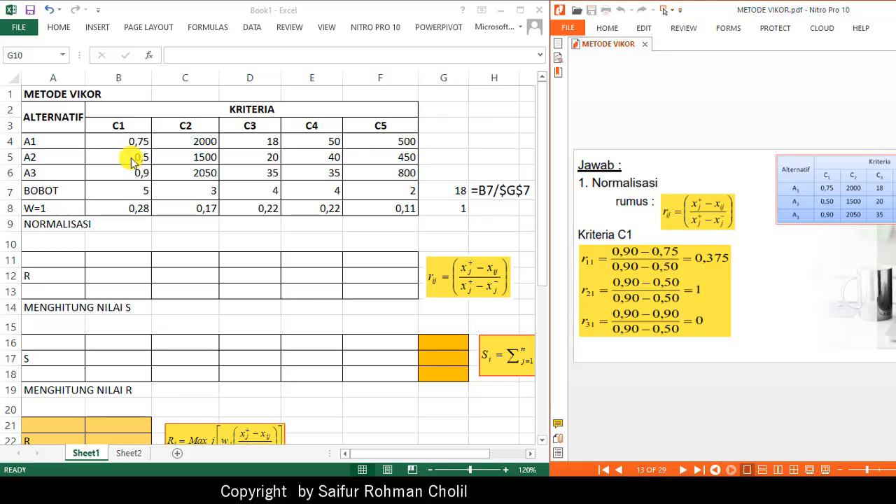
pyautogui.click(109, 260)
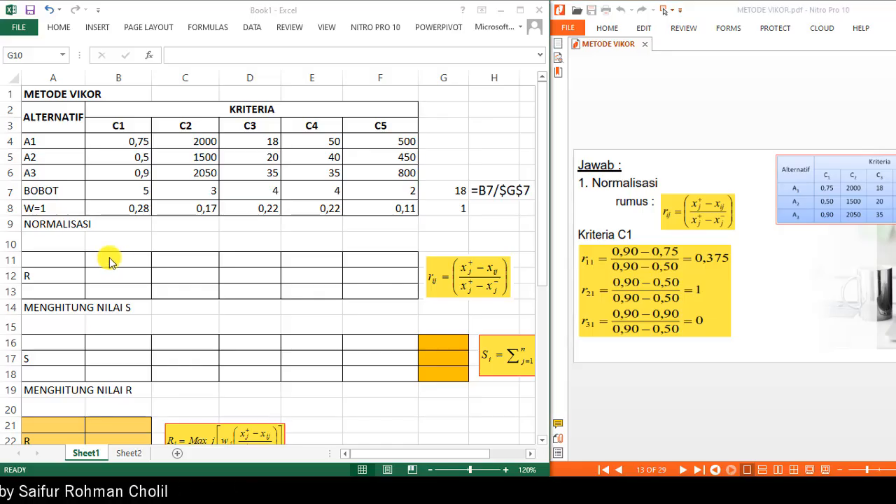
pyautogui.click(109, 261)
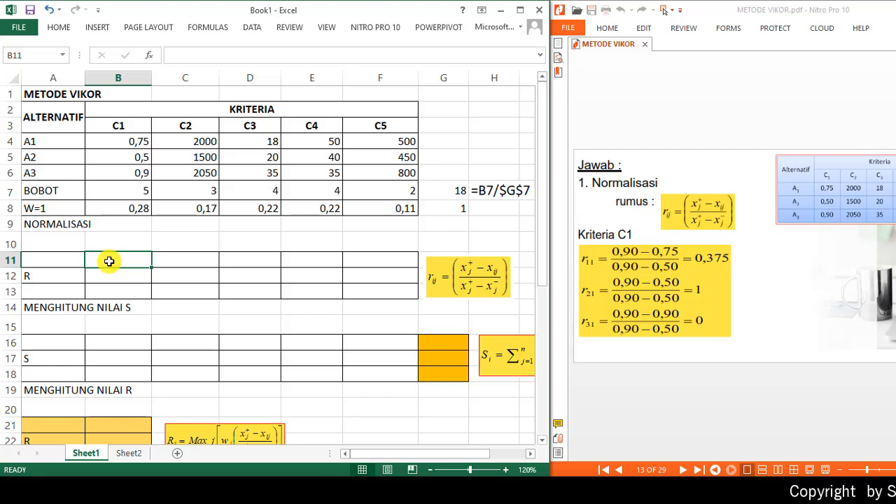
pyautogui.write('=')
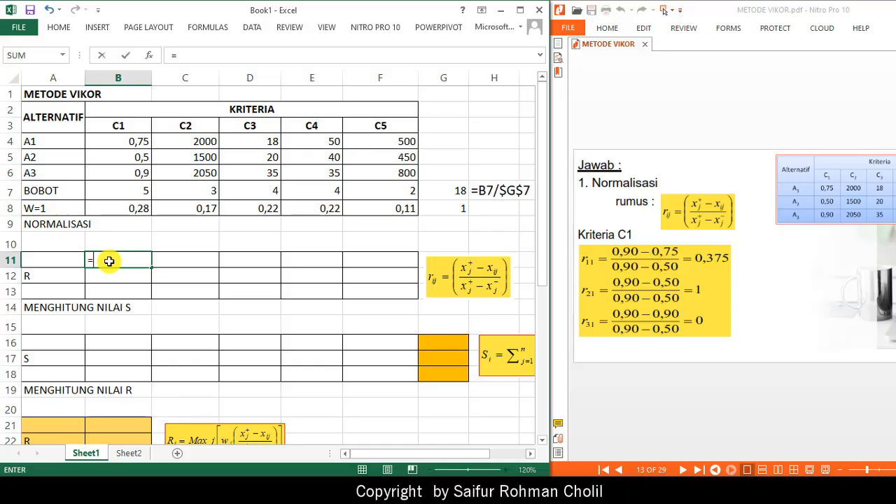
pyautogui.write('(')
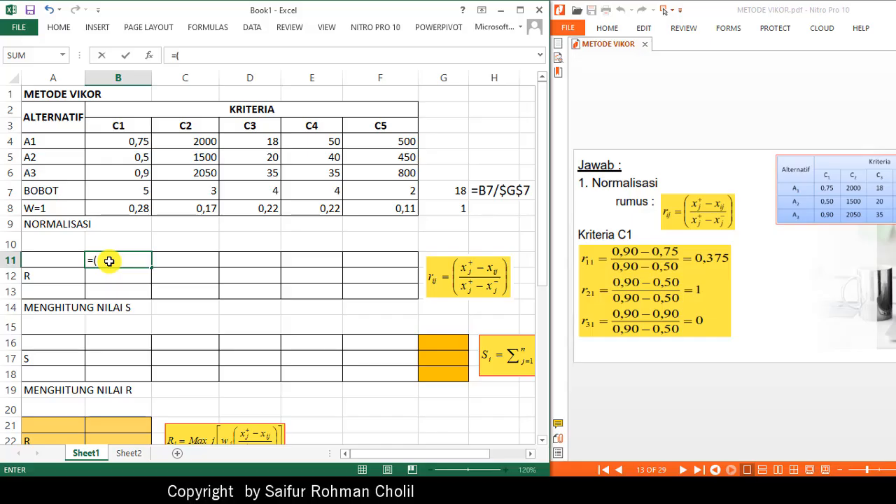
pyautogui.write('M')
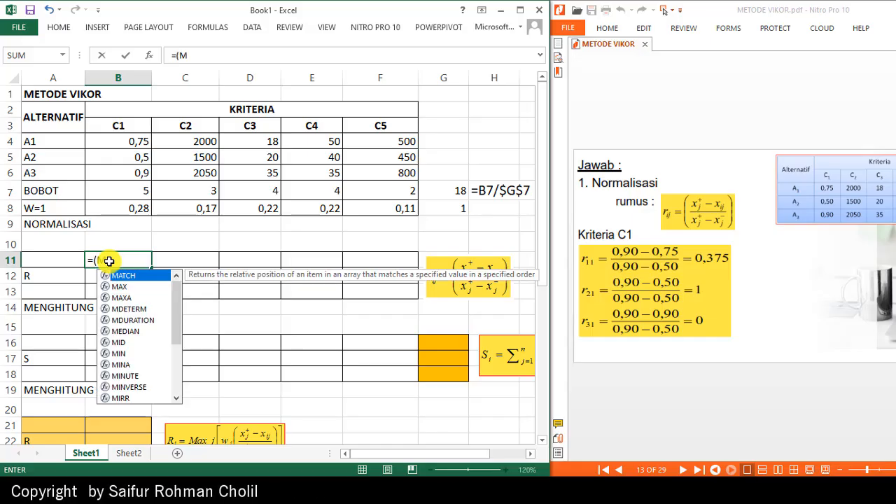
pyautogui.write('AX(')
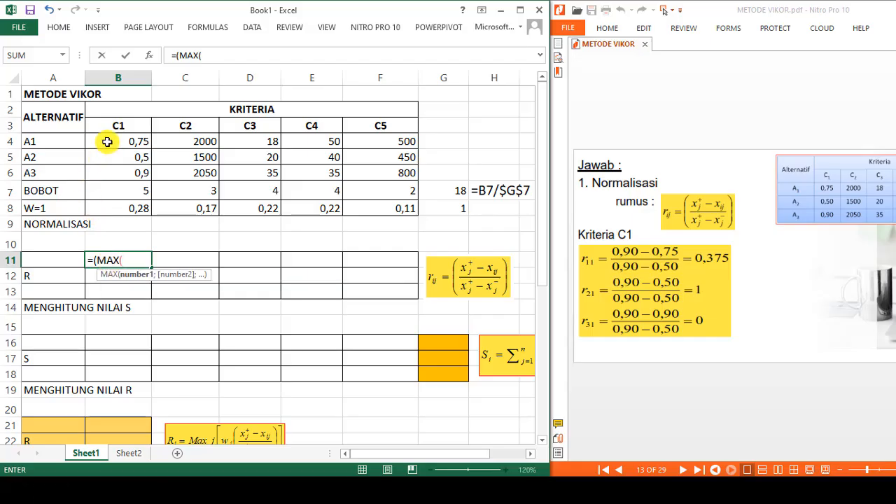
pyautogui.moveTo(108, 142); pyautogui.dragTo(106, 196)
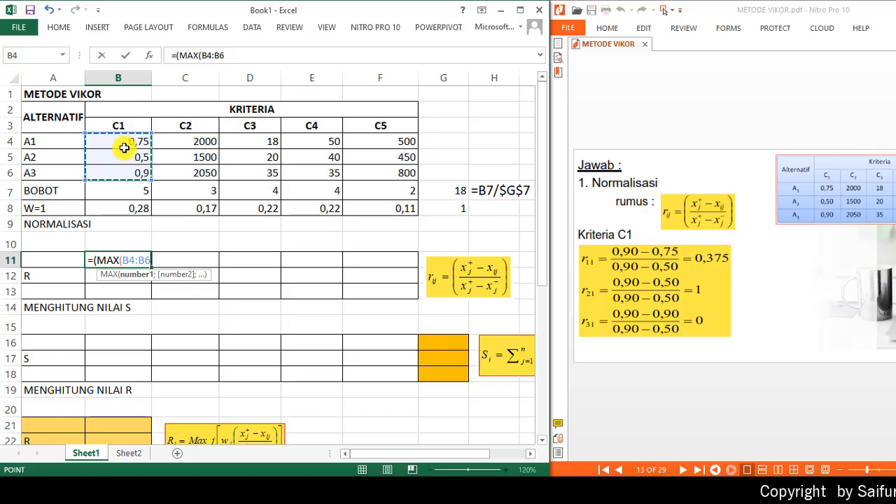
pyautogui.click(203, 55)
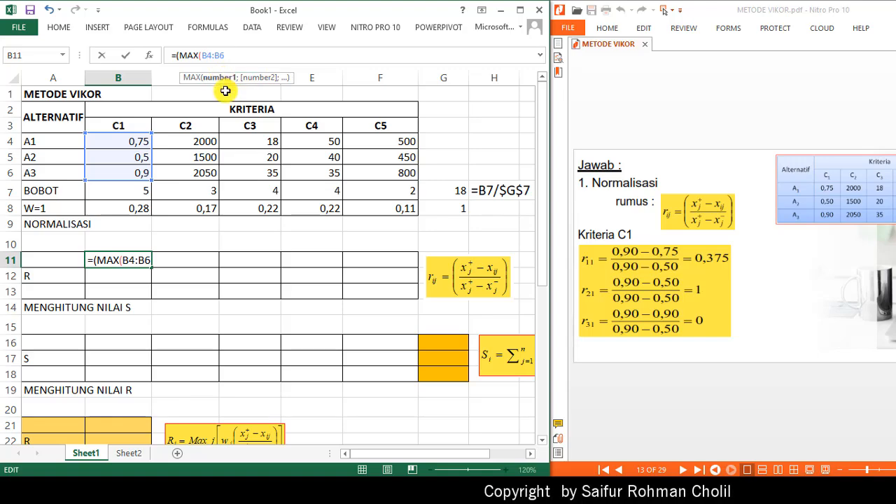
pyautogui.write('$')
pyautogui.click(226, 56)
pyautogui.write('$6')
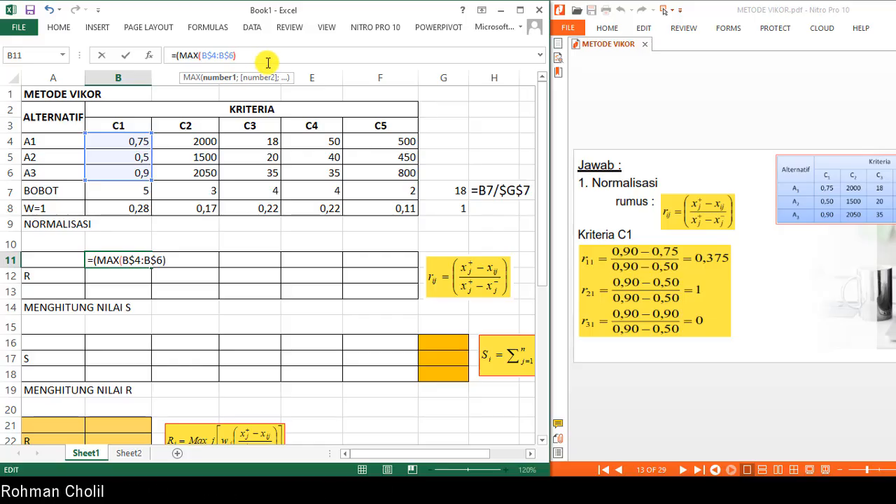
pyautogui.write('-')
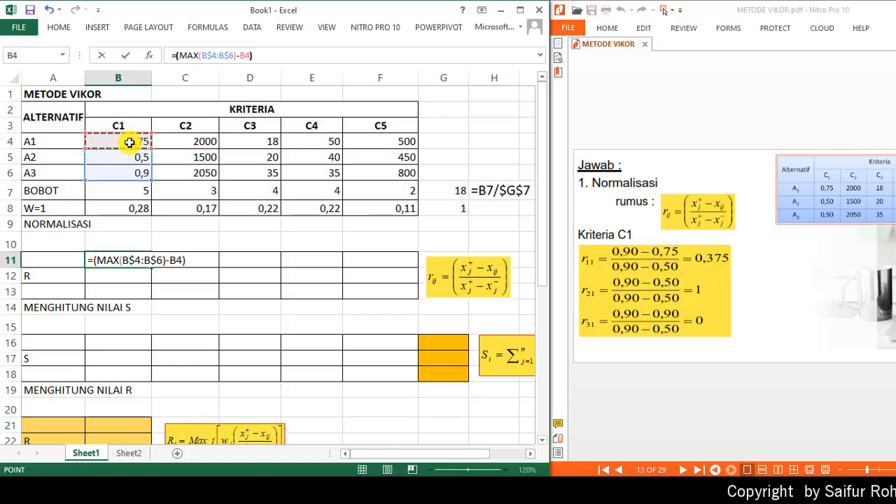
pyautogui.write(')')
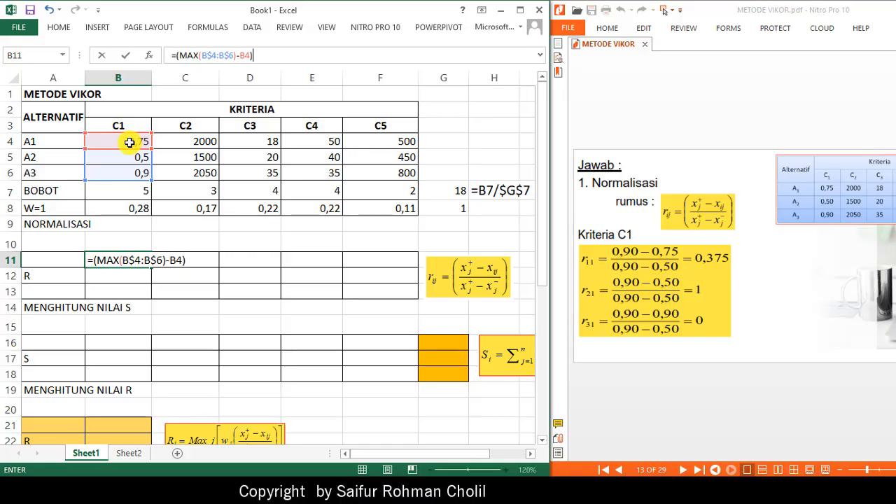
pyautogui.write(')')
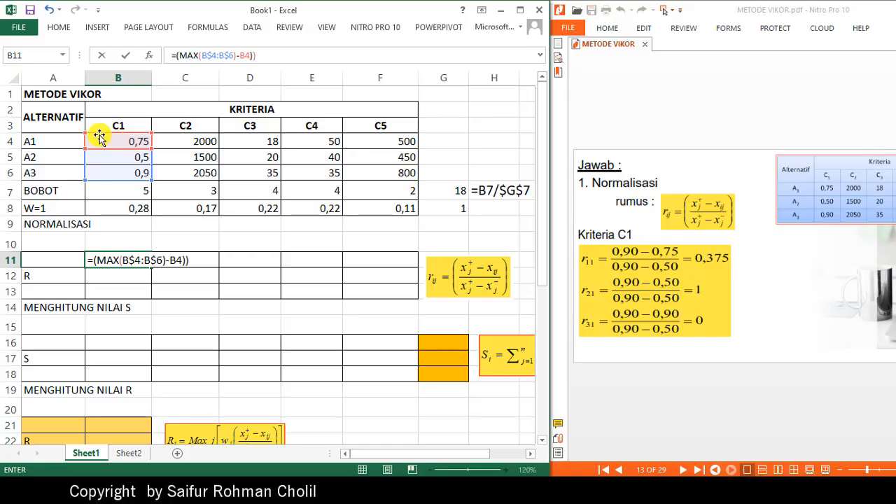
# - Complete the B11 formula as =((MAX(B$4:B$6)-B4))/((MAX(B$4:B$6)-MIN(B$4:B$6))) and fill it across B11:F13
pyautogui.click(196, 55)
pyautogui.write('(')
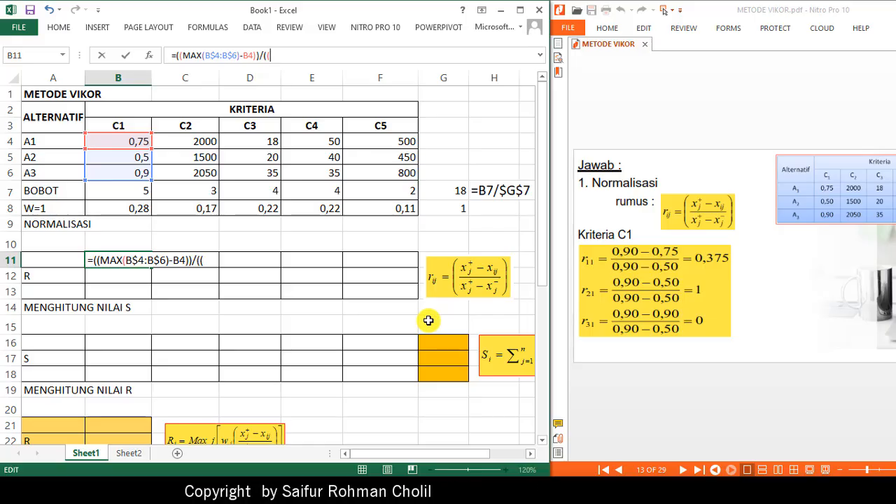
pyautogui.write('MAX')
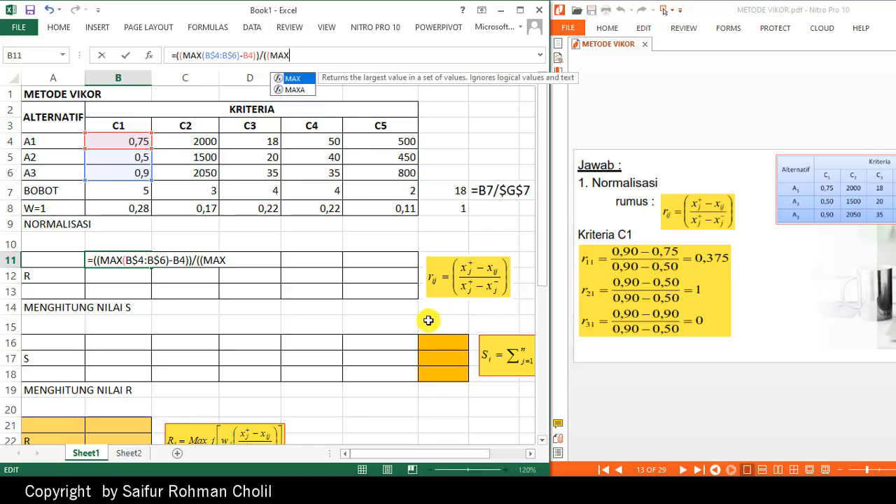
pyautogui.write('(')
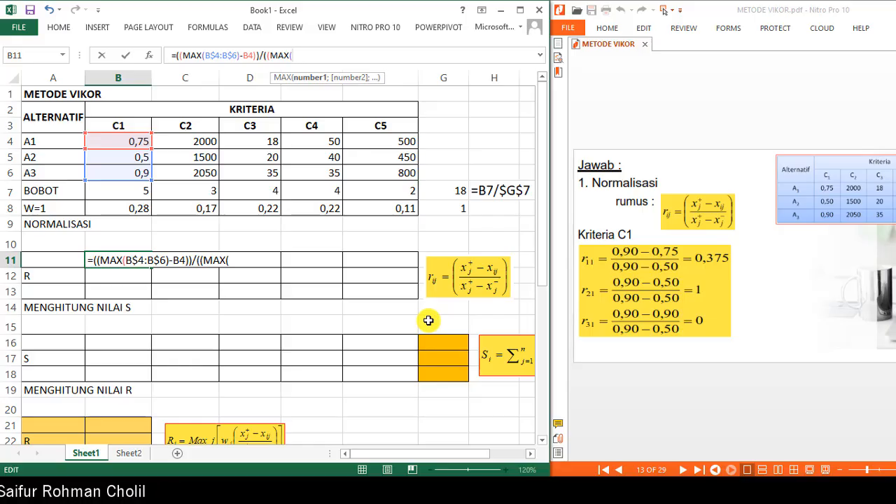
pyautogui.write('B$')
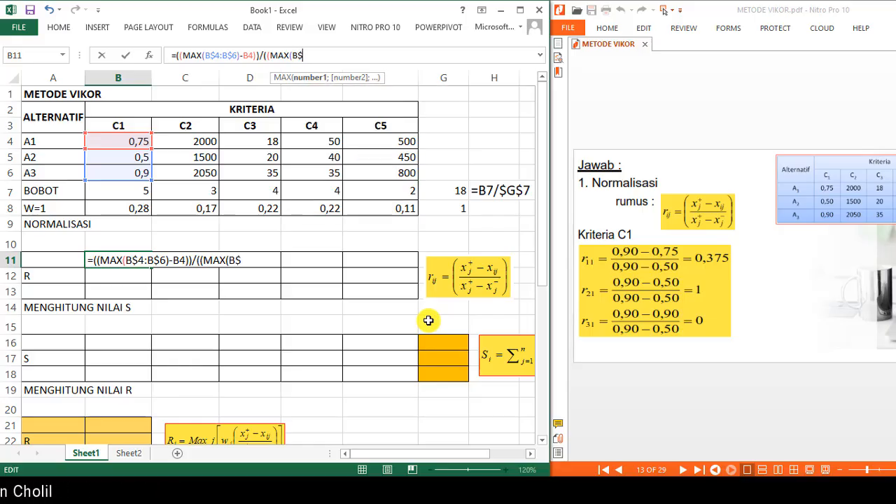
pyautogui.write('4:')
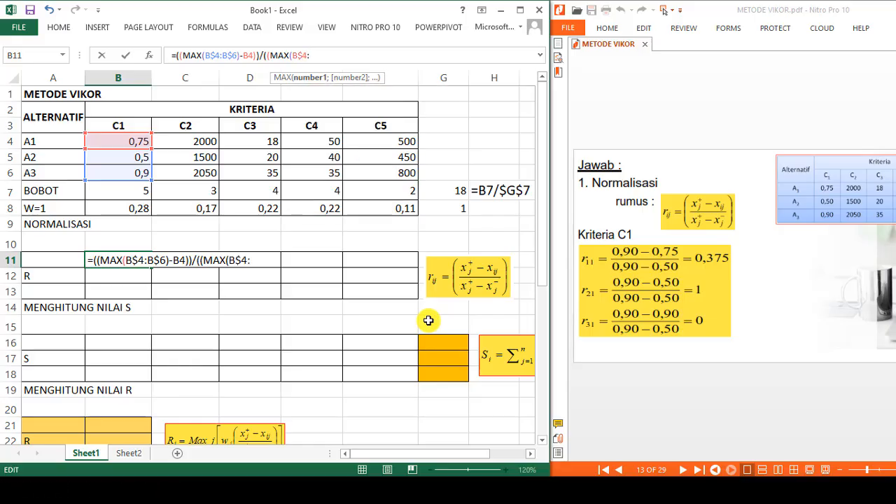
pyautogui.write('B$6)-')
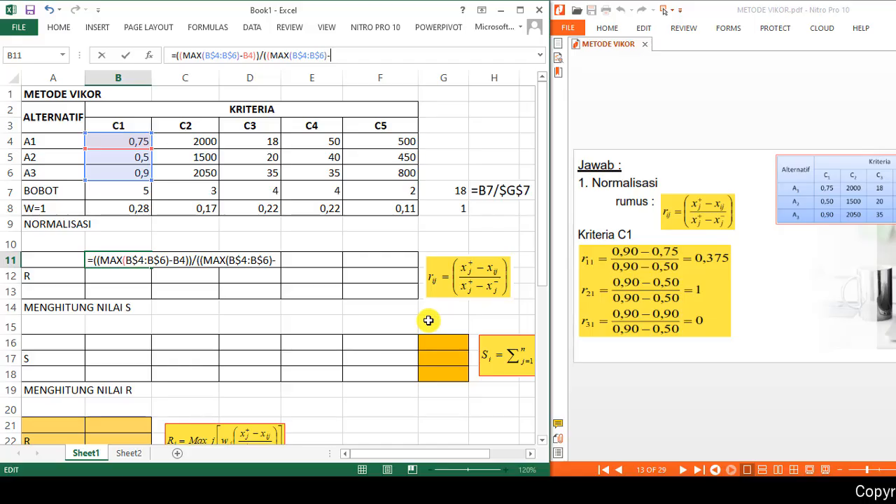
pyautogui.write('MIN')
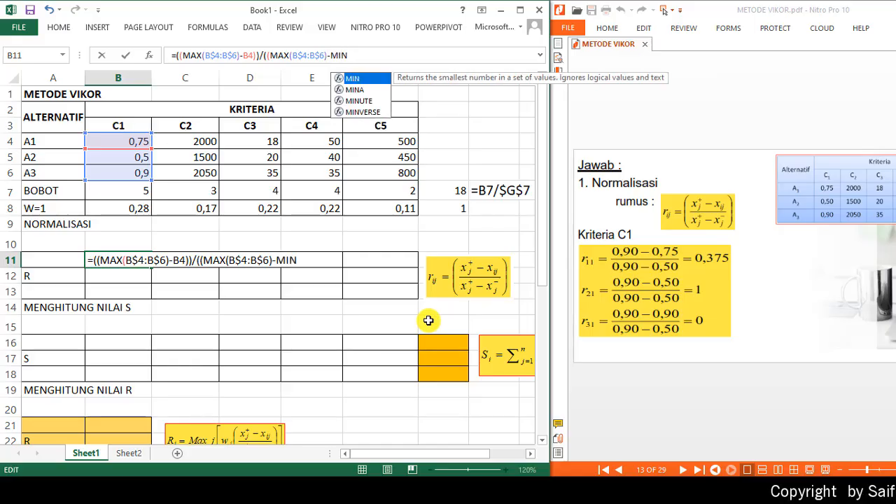
pyautogui.write('(B')
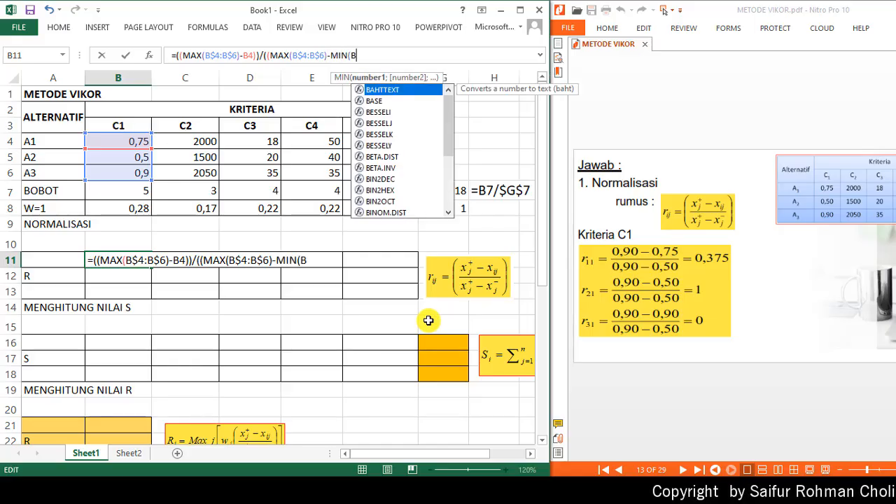
pyautogui.write('$4')
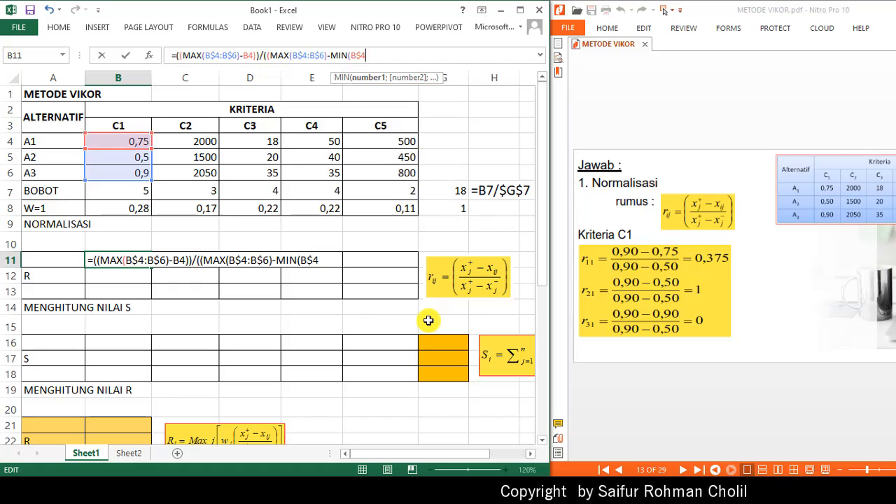
pyautogui.write(':B$')
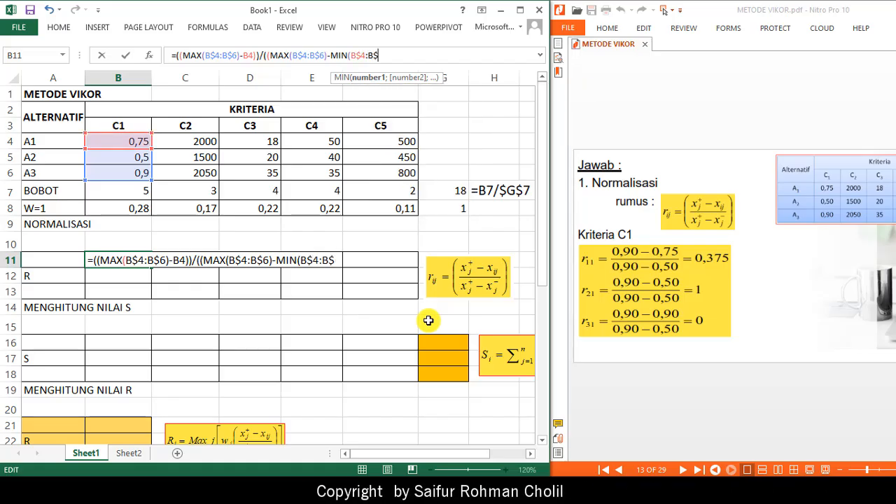
pyautogui.write('6')
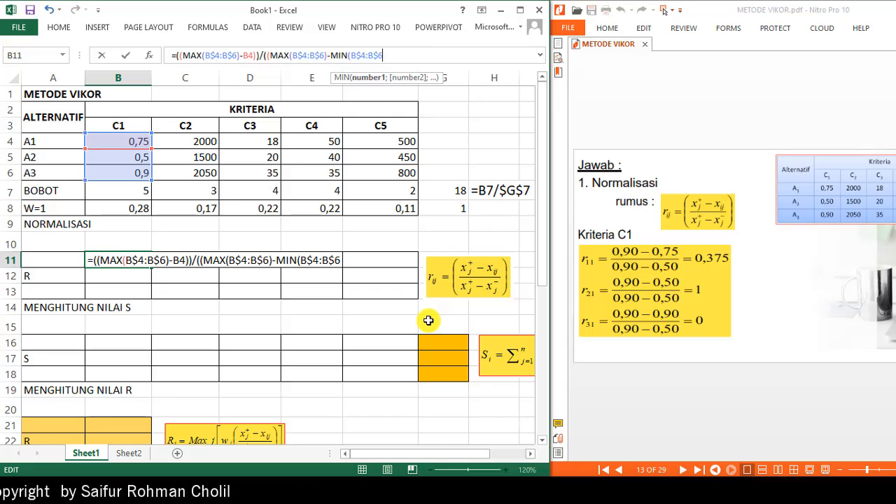
pyautogui.write(')')
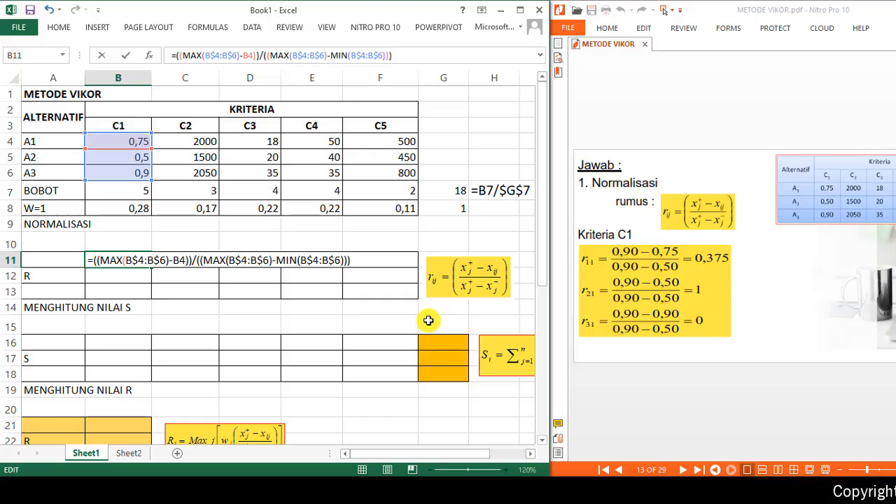
pyautogui.press('Return')
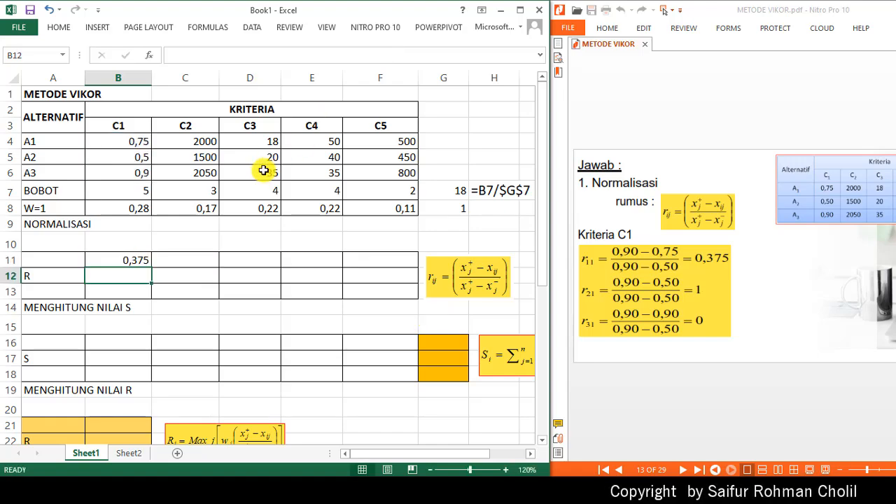
pyautogui.click(140, 261)
pyautogui.moveTo(152, 269); pyautogui.dragTo(407, 306)
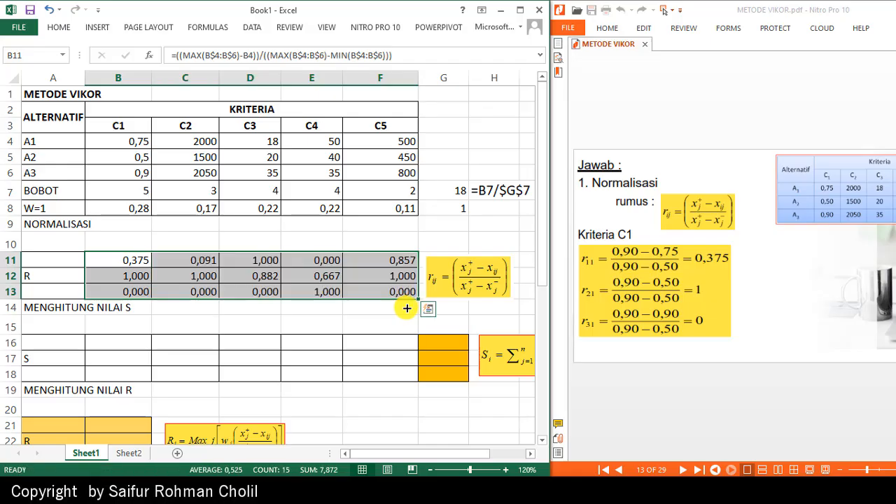
# - Copy the B11 formula text and paste it into A10 as a text note
pyautogui.click(133, 261)
pyautogui.click(417, 54)
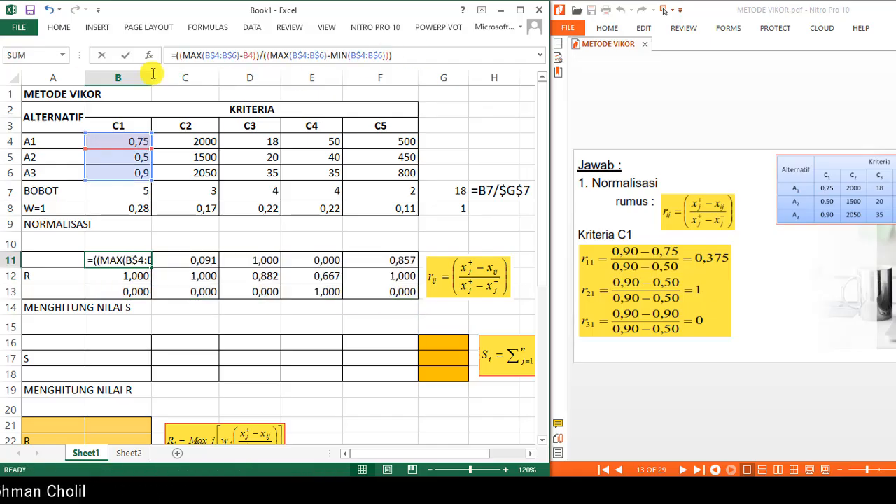
pyautogui.moveTo(418, 53); pyautogui.dragTo(85, 54)
pyautogui.hotkey('ctrl', 'c')
pyautogui.press('Return')
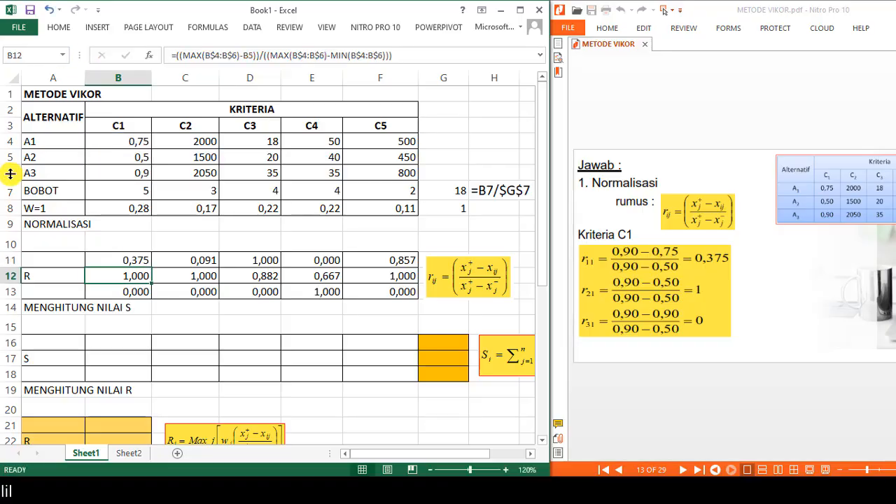
pyautogui.click(40, 244)
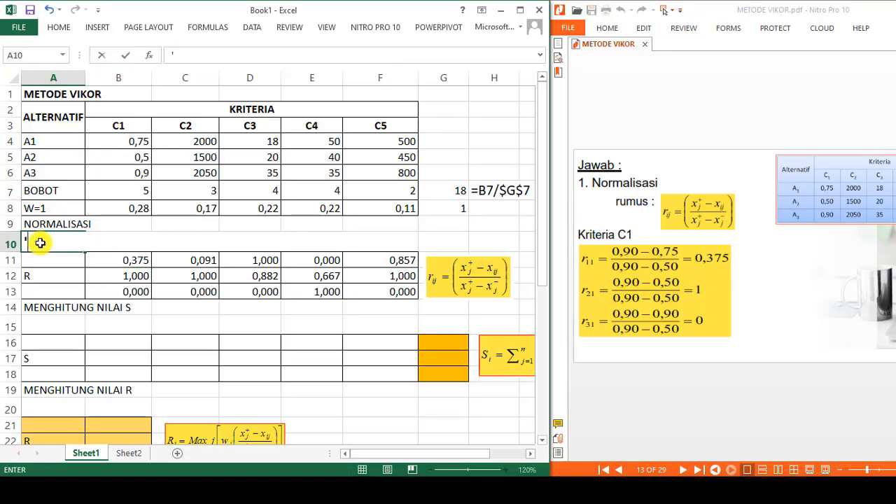
pyautogui.write("'")
pyautogui.hotkey('ctrl', 'v')
pyautogui.press('Return')
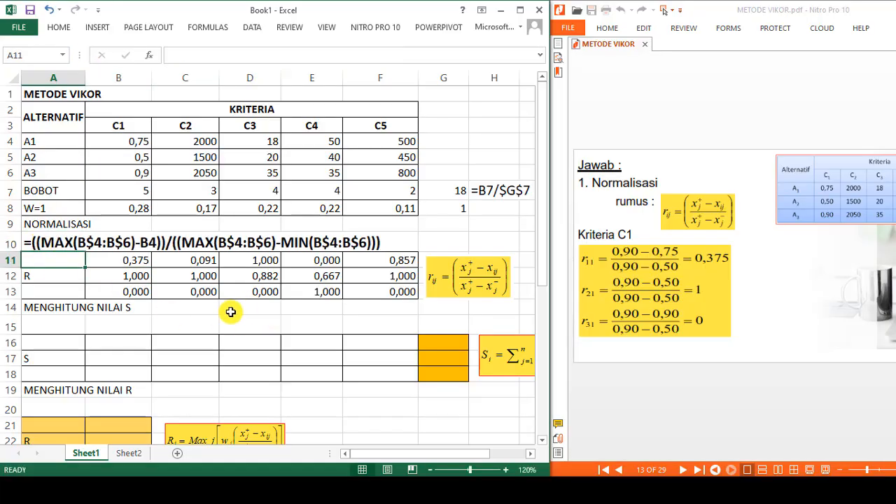
# - Move the S formula image next to the MENGHITUNG NILAI S heading, above the S table
pyautogui.click(690, 396)
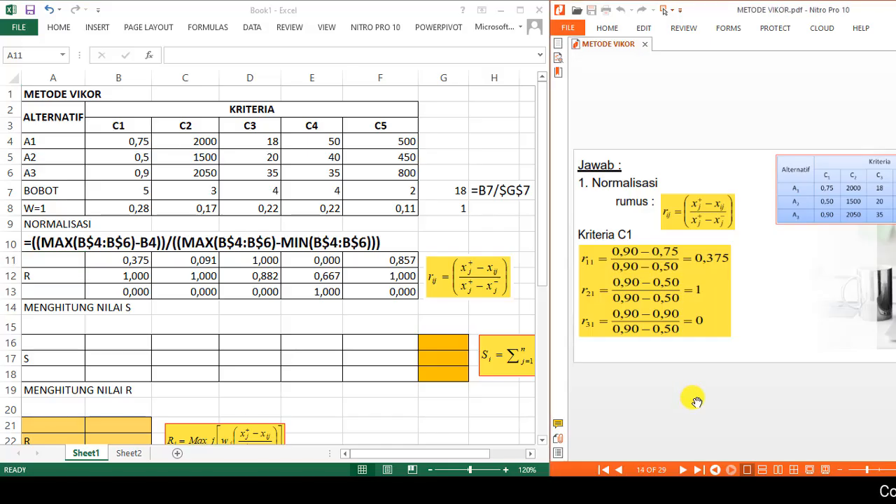
pyautogui.scroll(-3, 697, 401)
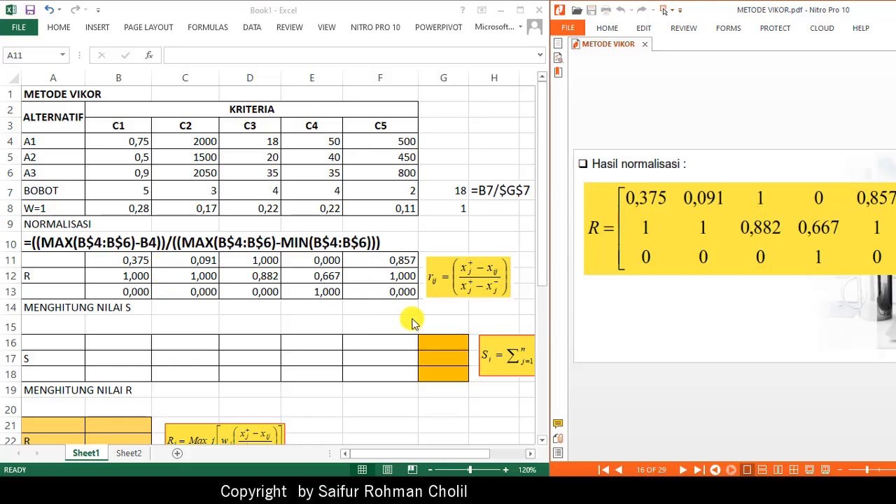
pyautogui.click(505, 376)
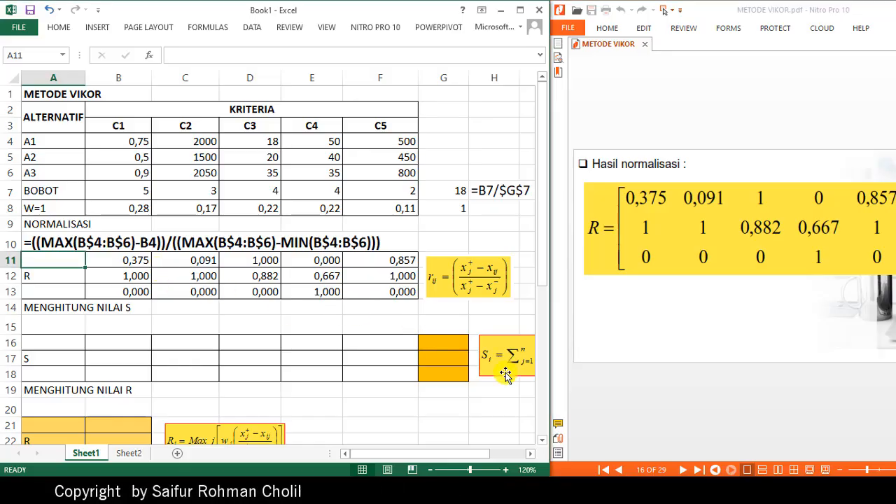
pyautogui.moveTo(506, 376)
pyautogui.mouseDown()
pyautogui.moveTo(289, 324)
pyautogui.moveTo(268, 329)
pyautogui.moveTo(281, 339)
pyautogui.moveTo(281, 329)
pyautogui.moveTo(313, 337)
pyautogui.mouseUp()
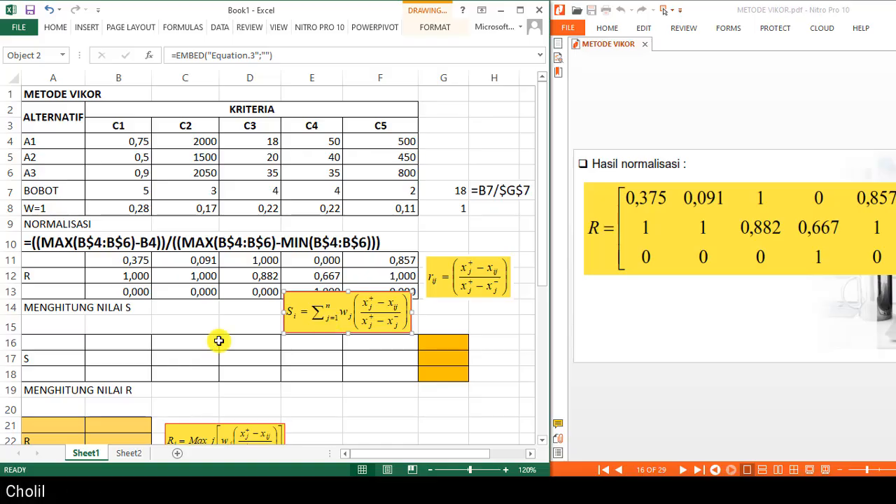
# - Enter =B$8*B11 in B16 and fill it across B16:F18 to compute weighted values
pyautogui.click(115, 346)
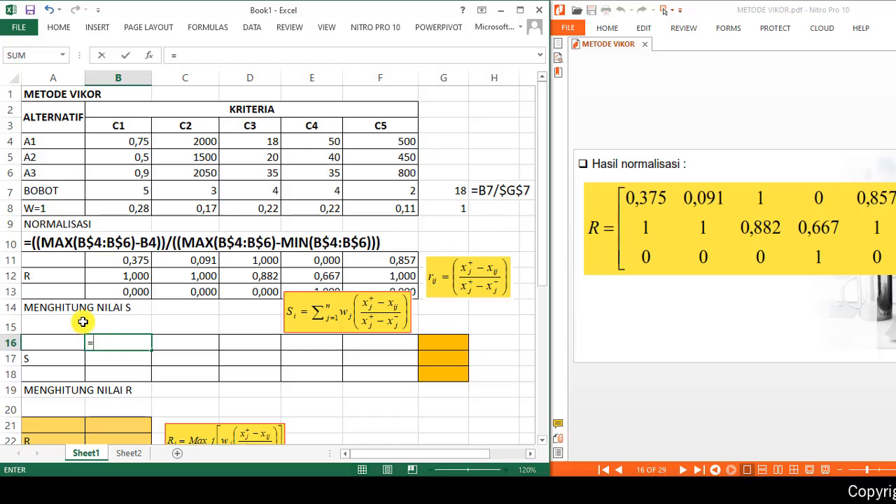
pyautogui.click(116, 210)
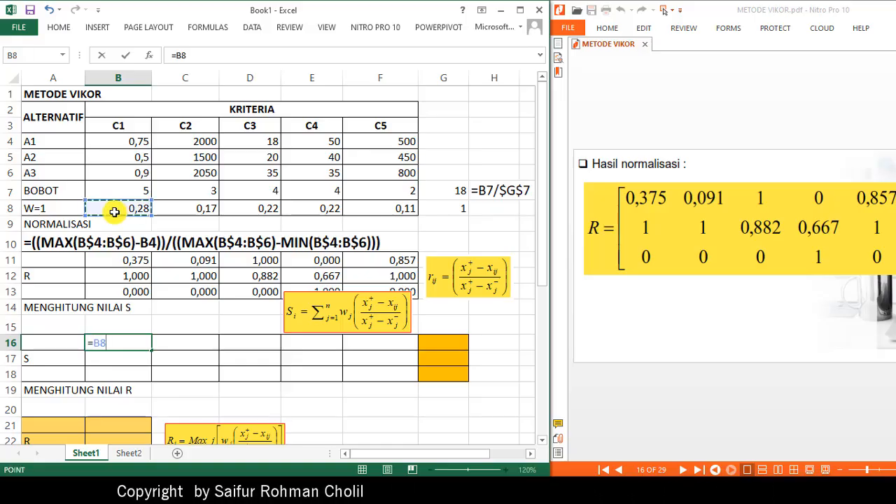
pyautogui.click(206, 56)
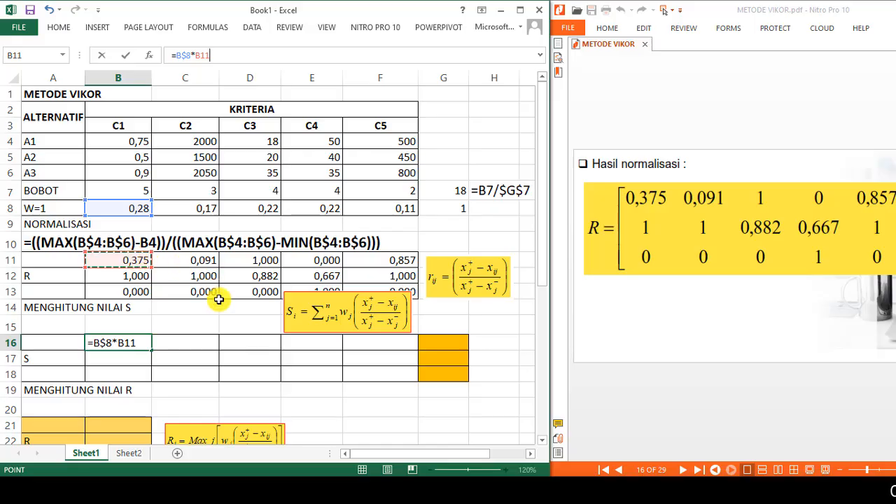
pyautogui.press('Return')
pyautogui.click(136, 343)
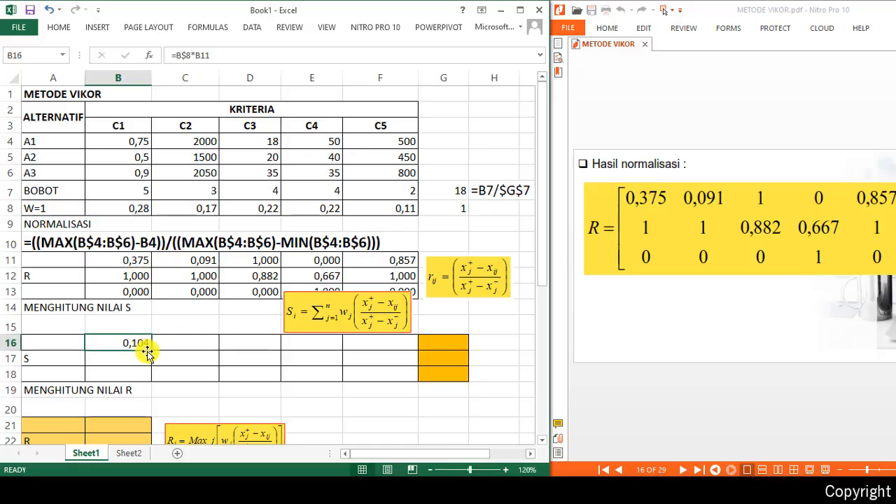
pyautogui.moveTo(149, 355); pyautogui.dragTo(392, 386)
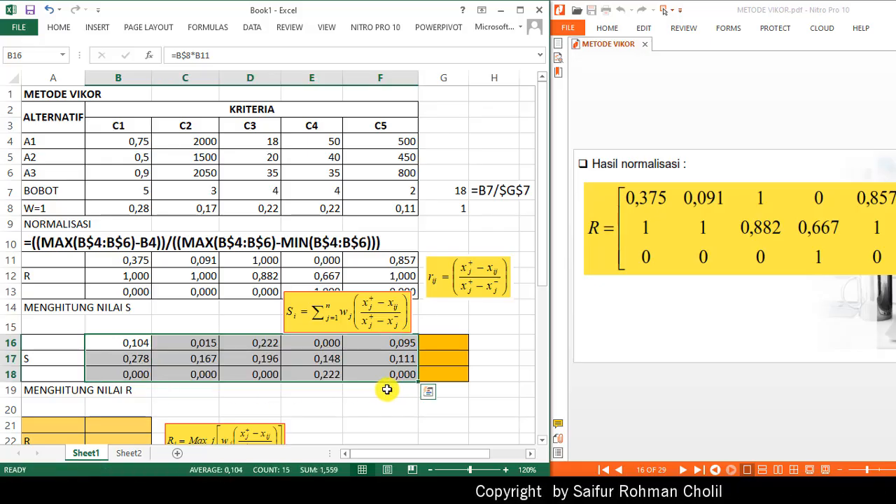
# - Narrow column G slightly
pyautogui.click(298, 365)
pyautogui.scroll(-3, 298, 366)
pyautogui.scroll(3, 299, 366)
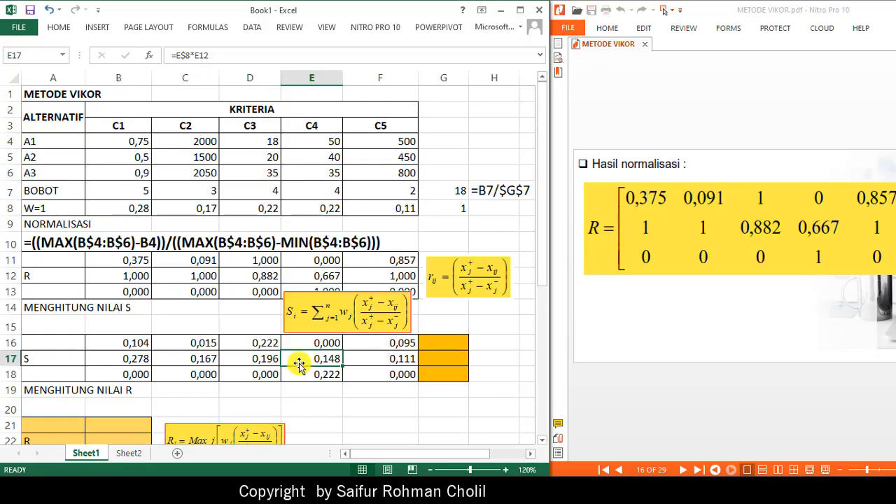
pyautogui.moveTo(418, 78); pyautogui.dragTo(410, 79)
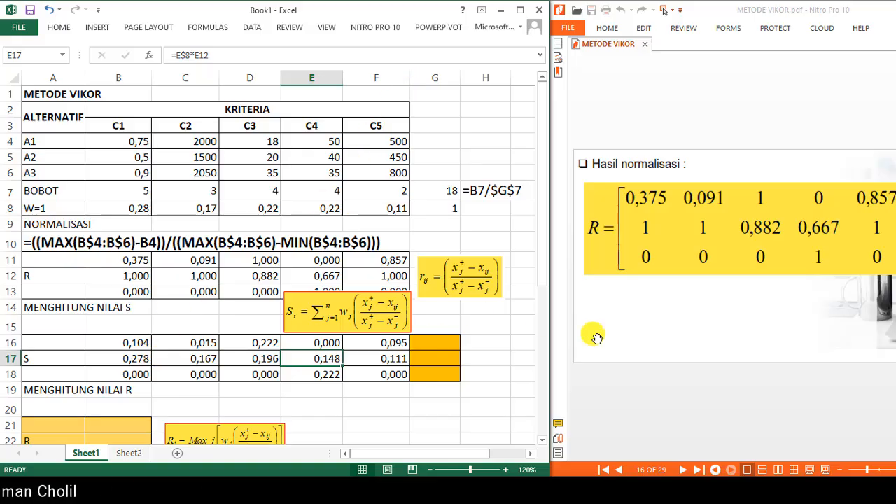
# - Copy the B16 formula text and paste it into A15 as a text note
pyautogui.click(117, 341)
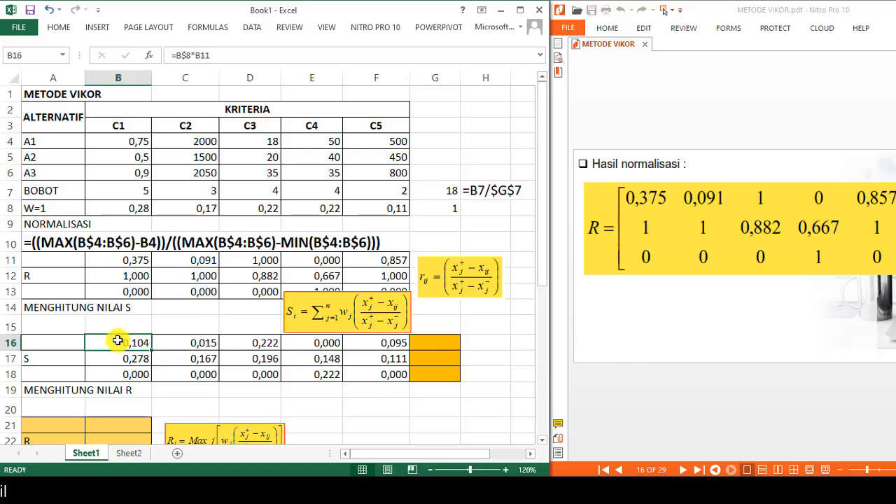
pyautogui.moveTo(230, 56); pyautogui.dragTo(161, 53)
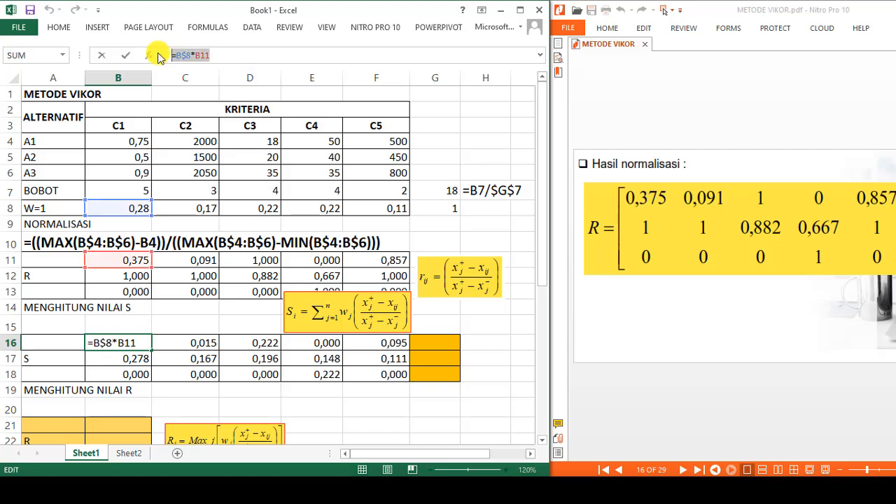
pyautogui.click(49, 325)
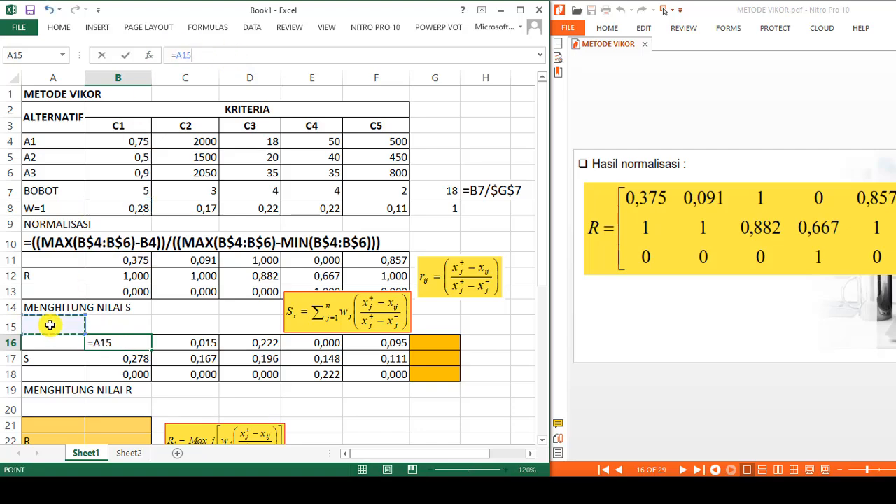
pyautogui.press('Escape')
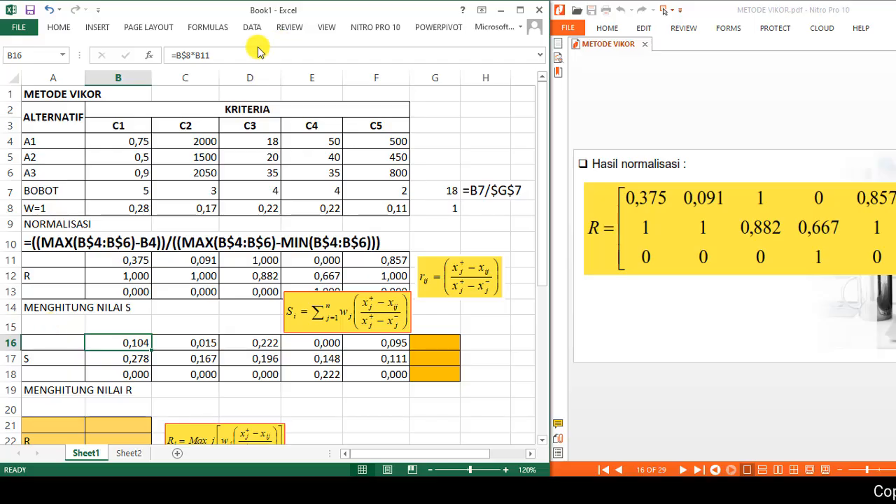
pyautogui.moveTo(234, 55); pyautogui.dragTo(111, 55)
pyautogui.press('Return')
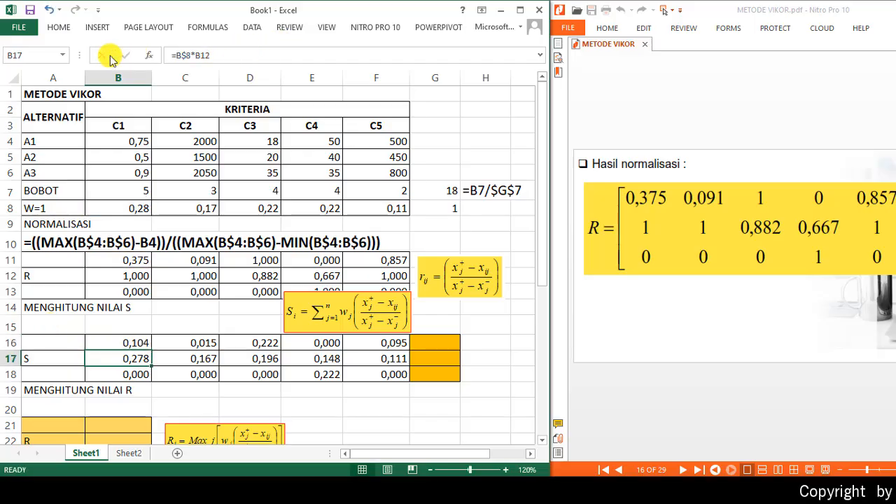
pyautogui.press('Up')
pyautogui.press('Up')
pyautogui.press('Left')
pyautogui.hotkey('ctrl', 'v')
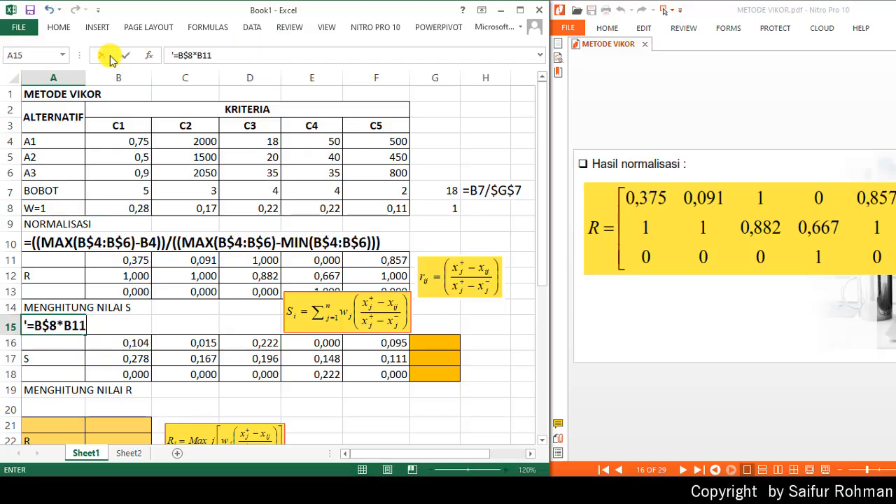
pyautogui.press('Return')
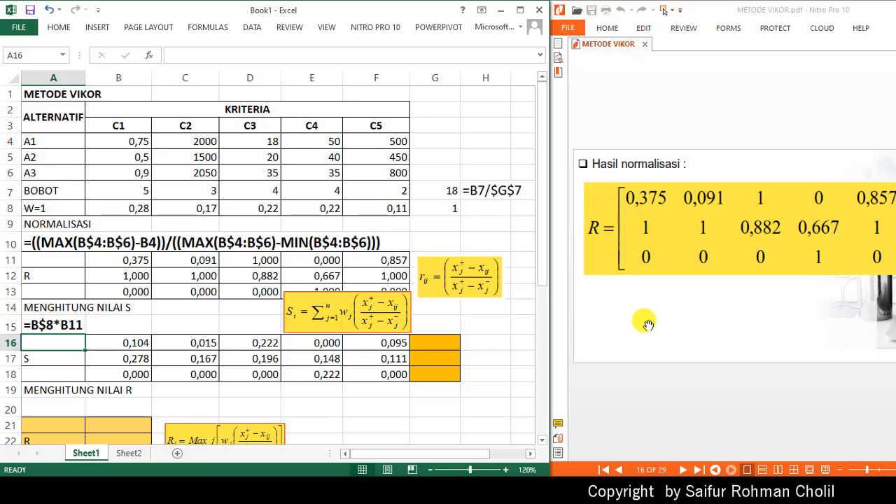
# - Page forward in the PDF to the weighted normalized matrix example
pyautogui.click(710, 394)
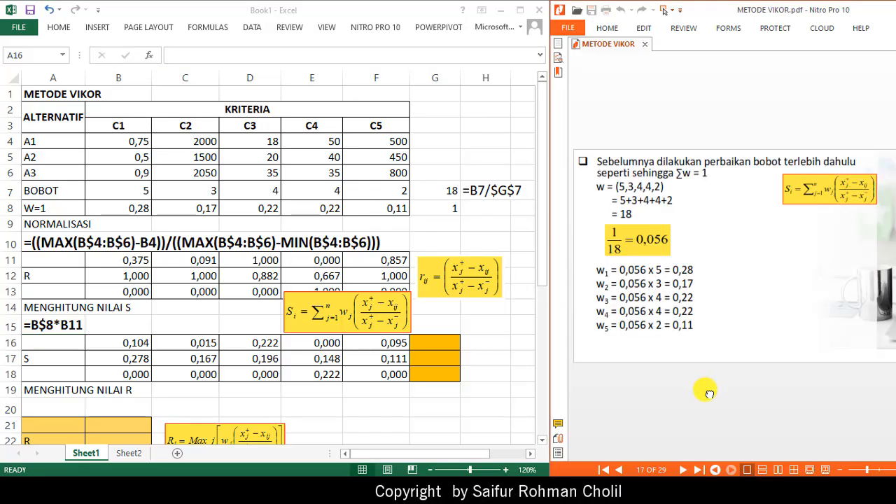
pyautogui.click(708, 394)
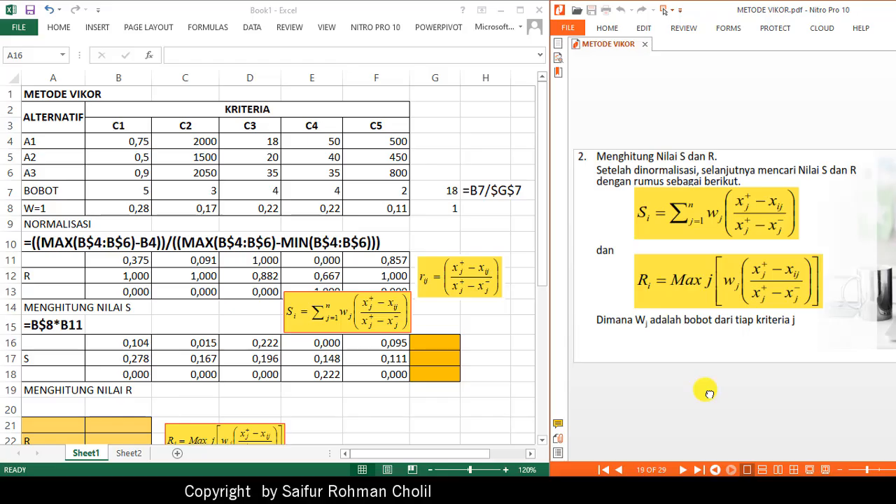
pyautogui.click(709, 394)
pyautogui.click(710, 394)
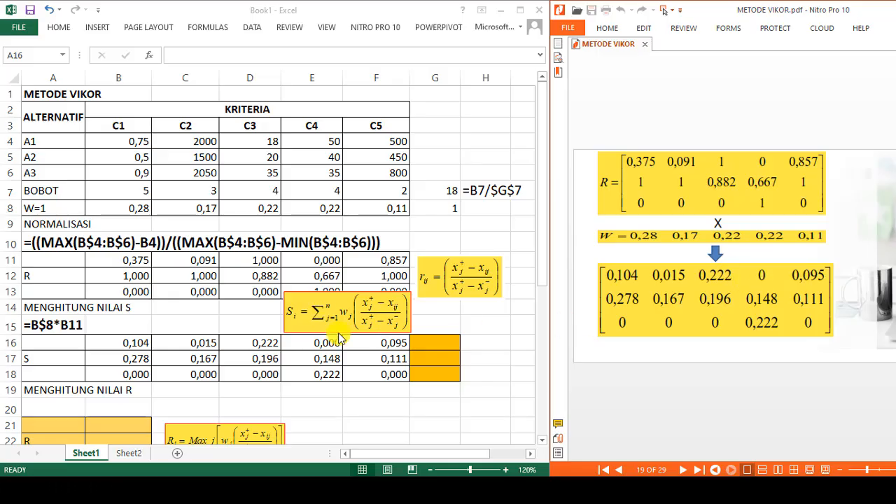
# - Enter =SUM(B16:F16) in G16 and fill it down to G18 to compute the S values
pyautogui.click(438, 342)
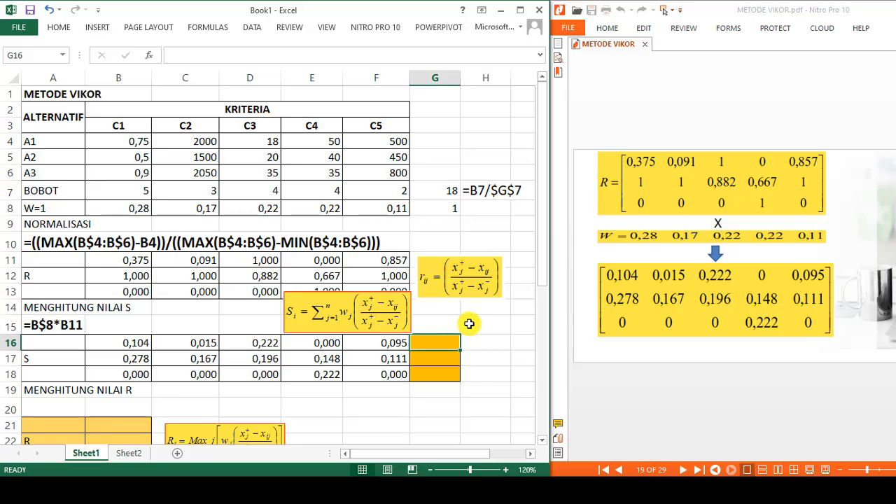
pyautogui.write('=SUM')
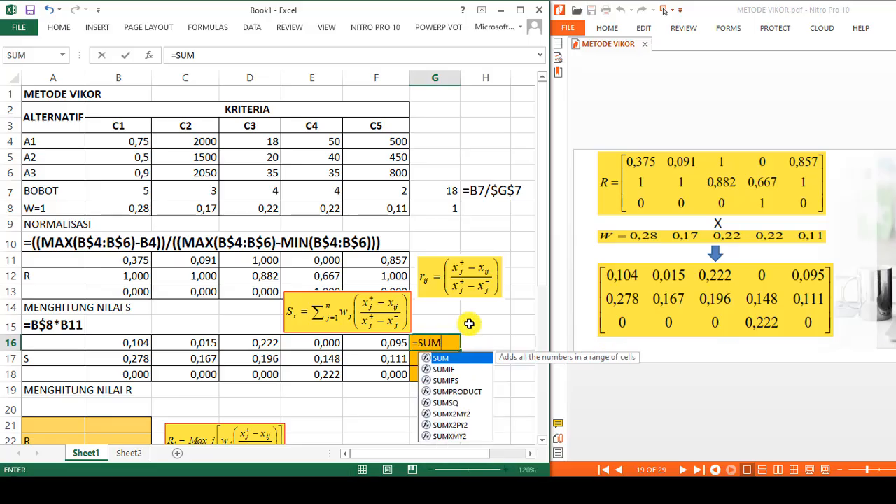
pyautogui.write('(')
pyautogui.press('Left')
pyautogui.hotkey('shift', 'Left')
pyautogui.hotkey('shift', 'Left')
pyautogui.hotkey('shift', 'Left')
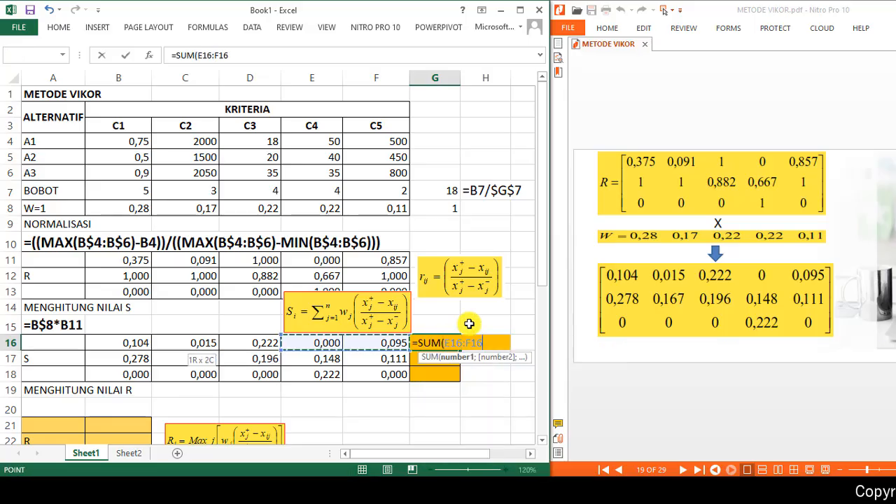
pyautogui.hotkey('shift', 'Left')
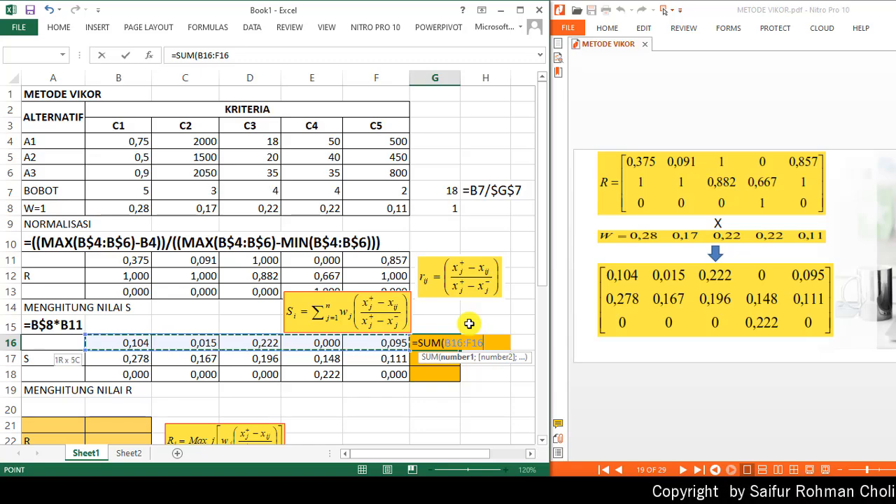
pyautogui.press('Return')
pyautogui.press('Up')
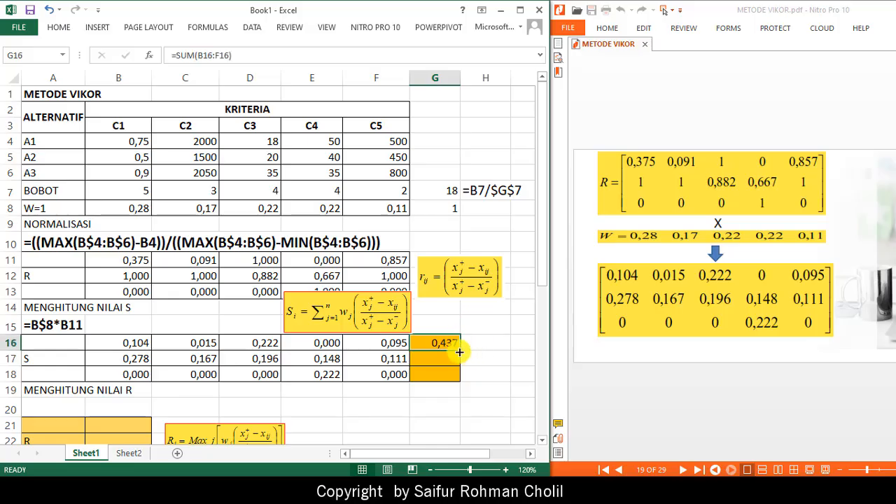
pyautogui.moveTo(461, 350); pyautogui.dragTo(458, 376)
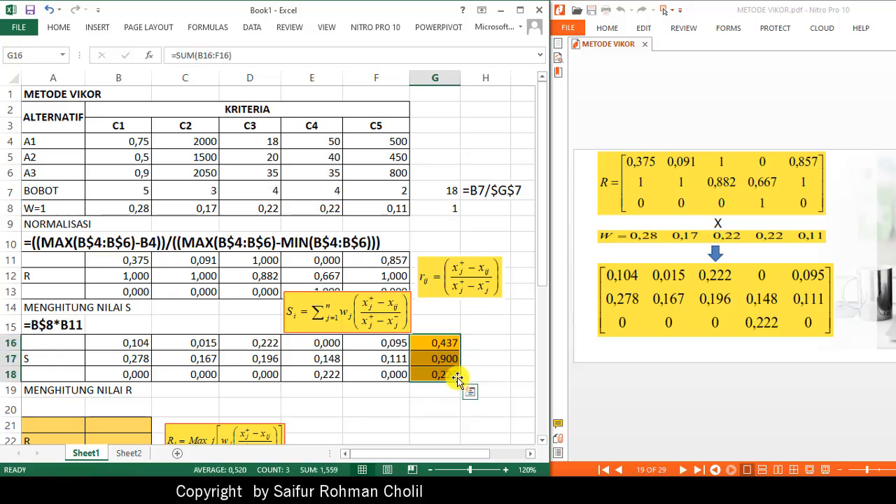
# - Copy the G16 formula text and paste it into B15 as a text note
pyautogui.click(440, 344)
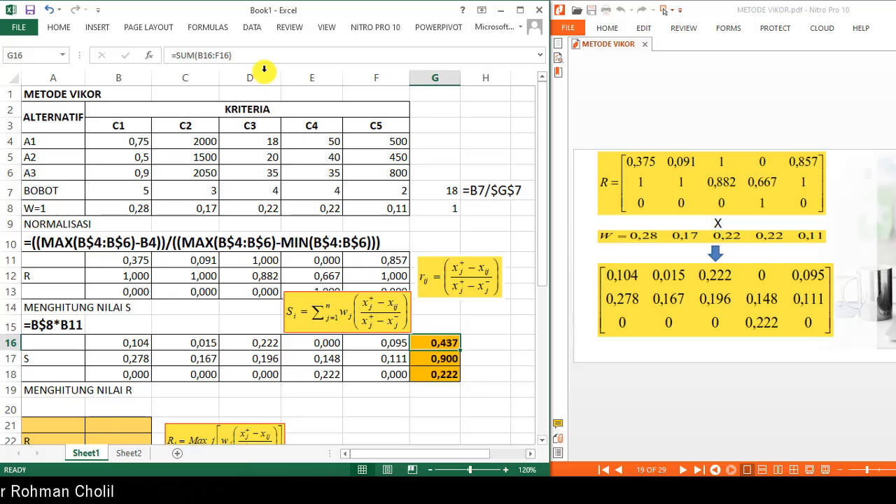
pyautogui.moveTo(234, 54); pyautogui.dragTo(158, 60)
pyautogui.hotkey('ctrl', 'c')
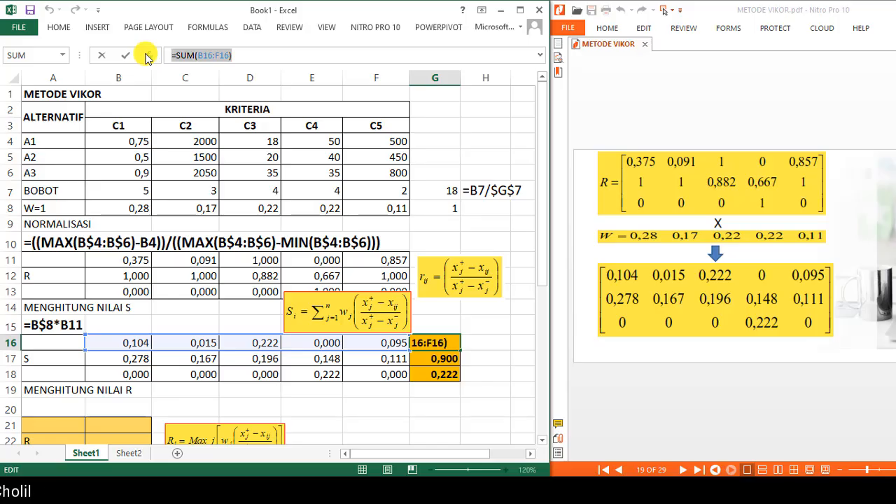
pyautogui.press('Return')
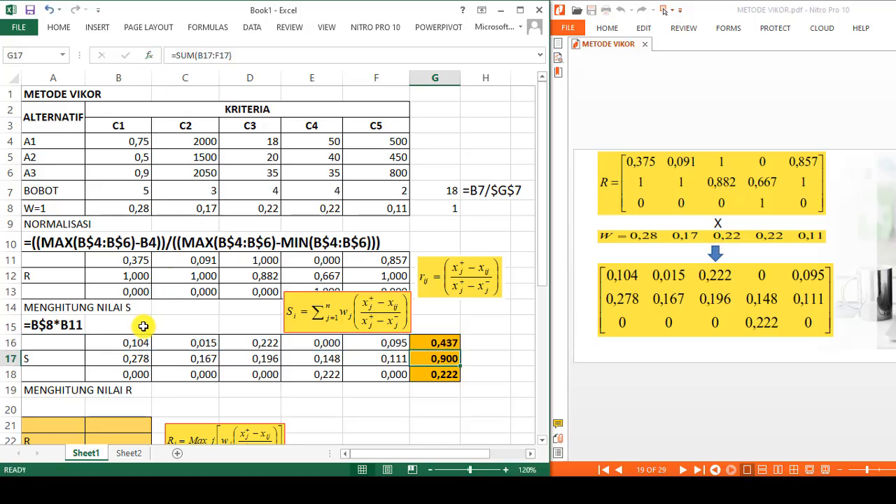
pyautogui.click(140, 324)
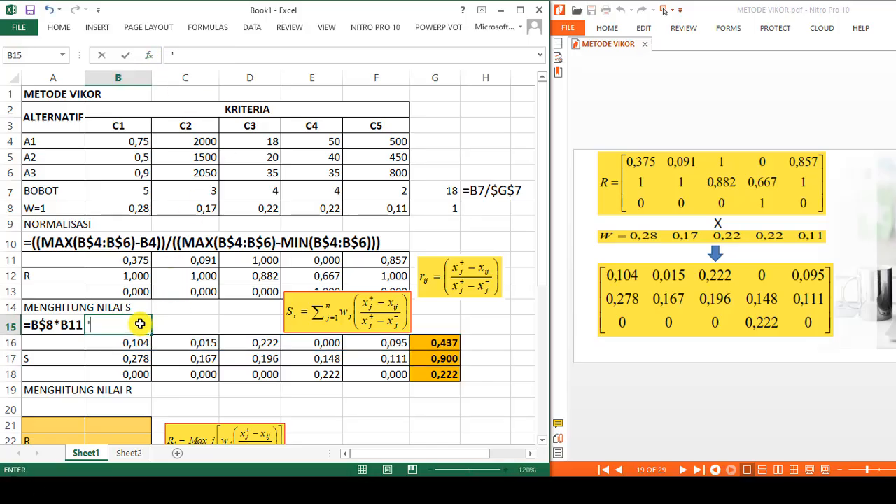
pyautogui.write("'")
pyautogui.hotkey('ctrl', 'v')
pyautogui.press('Return')
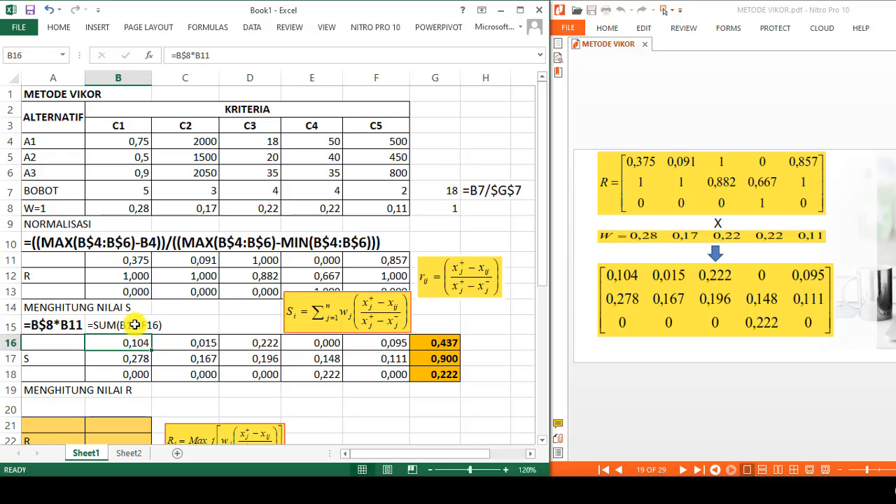
# - Make the B15 note bold with font size 14
pyautogui.click(134, 325)
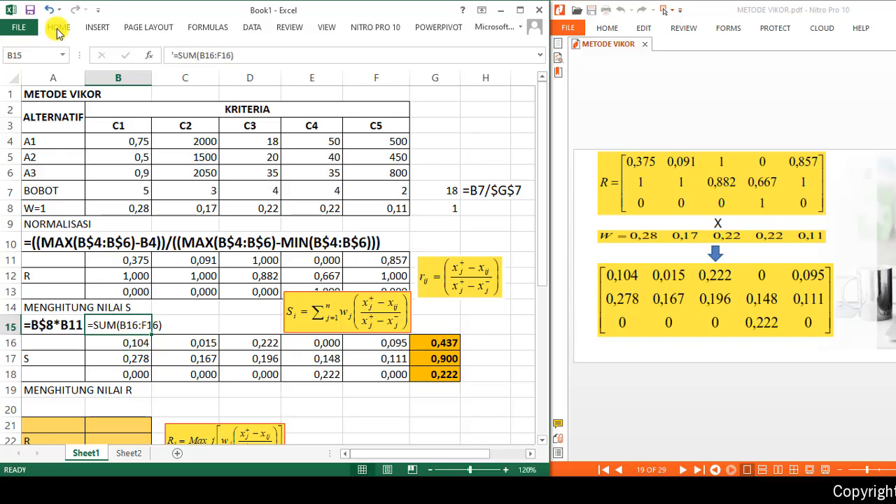
pyautogui.hotkey('ctrl', 'b')
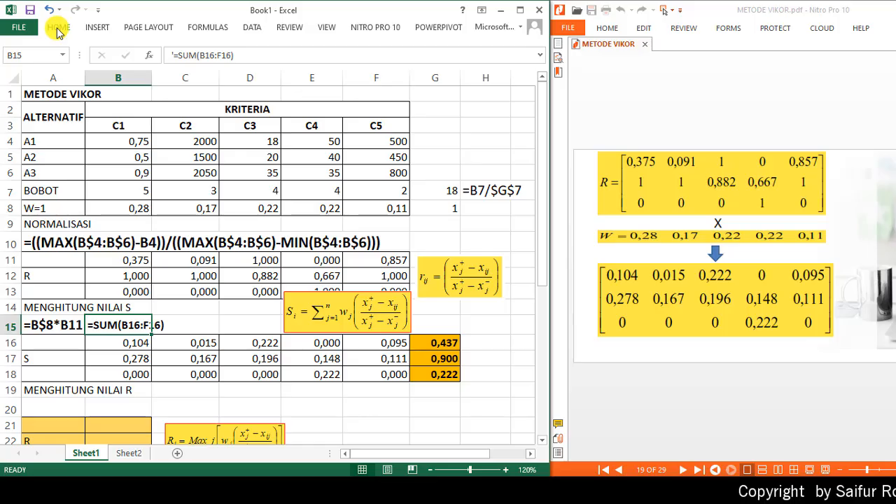
pyautogui.click(58, 28)
pyautogui.click(139, 45)
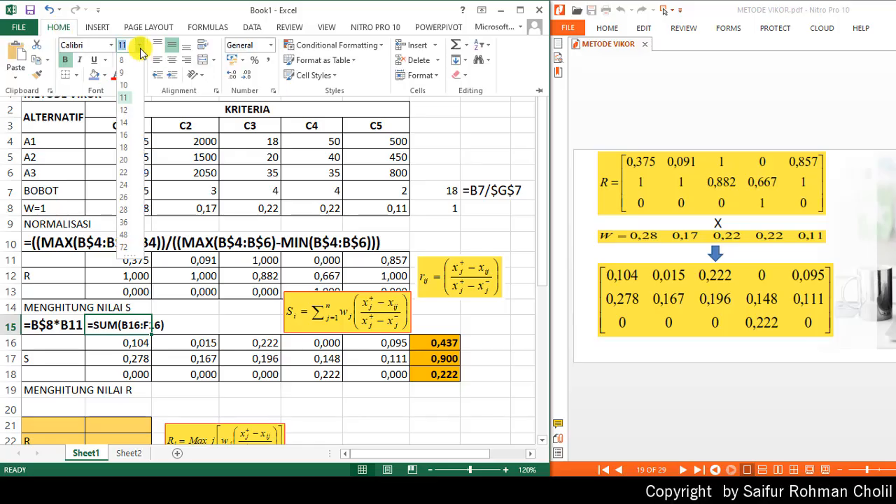
pyautogui.click(124, 122)
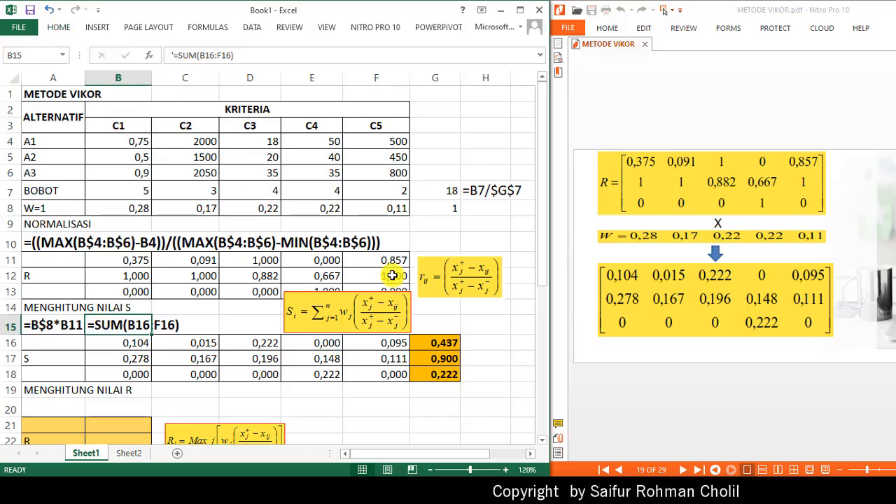
# - Move the S formula image beside the S totals in column G
pyautogui.click(499, 346)
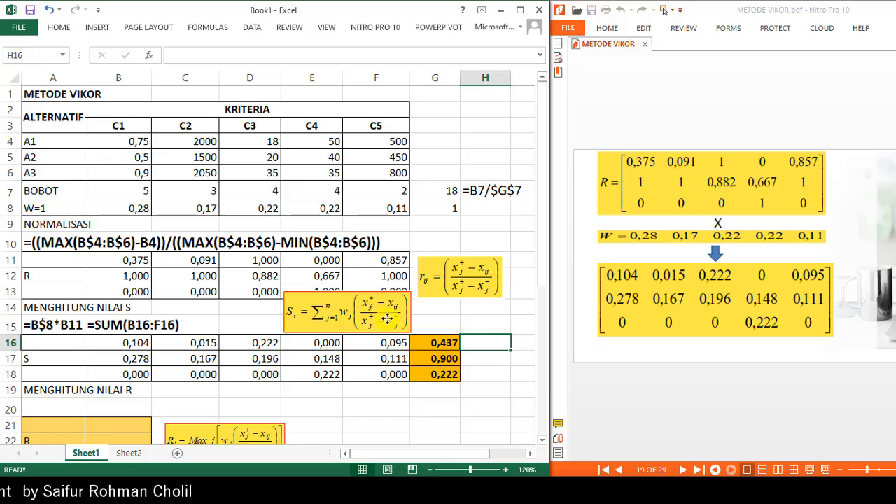
pyautogui.moveTo(386, 319); pyautogui.dragTo(416, 360)
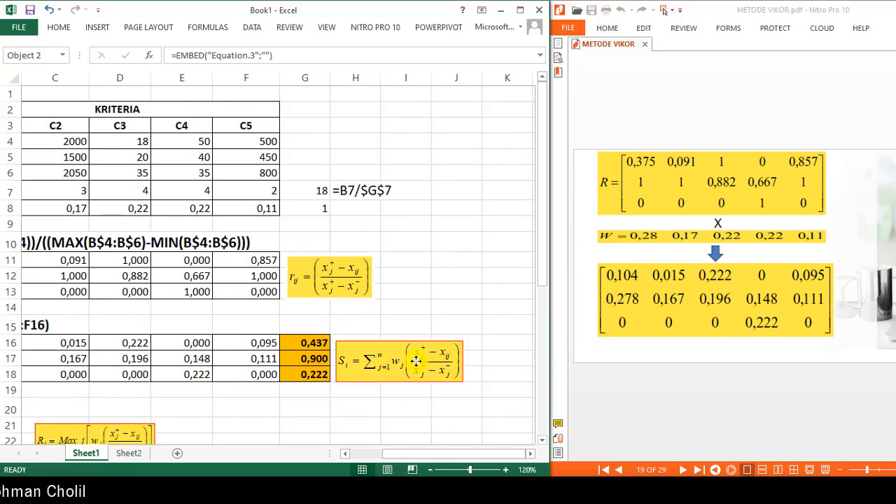
pyautogui.moveTo(397, 455); pyautogui.dragTo(344, 466)
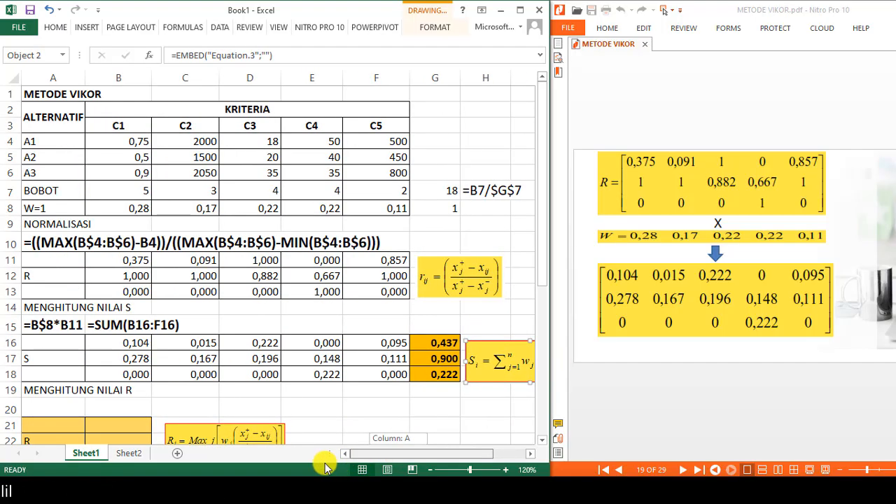
# - Select each weighted-value row to check its sums against the PDF, and scroll the PDF to the S and R calculations
pyautogui.click(110, 395)
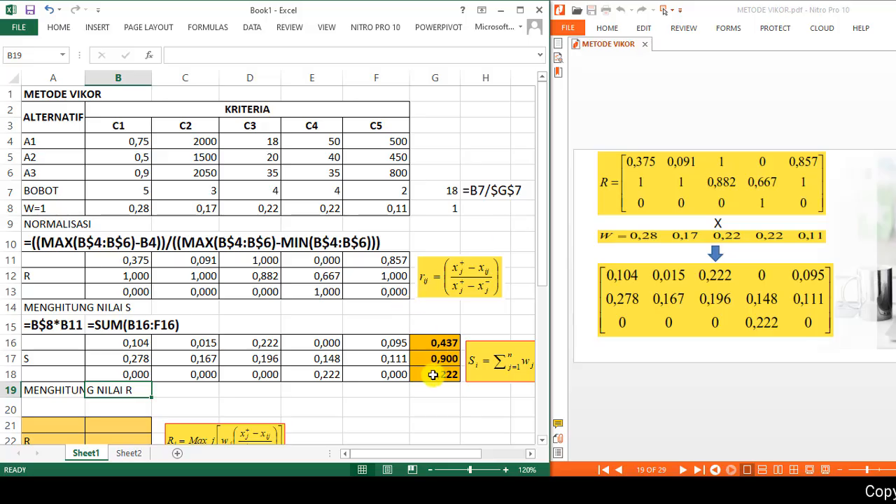
pyautogui.moveTo(543, 273); pyautogui.dragTo(552, 309)
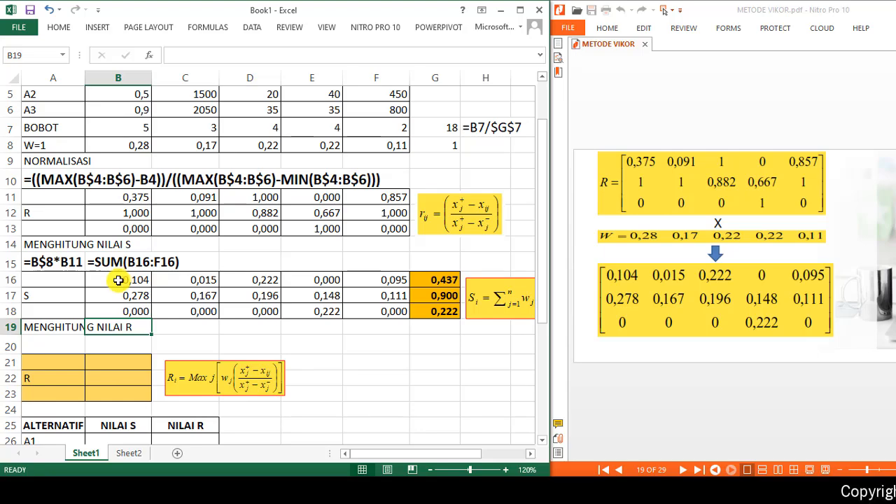
pyautogui.moveTo(118, 280); pyautogui.dragTo(394, 282)
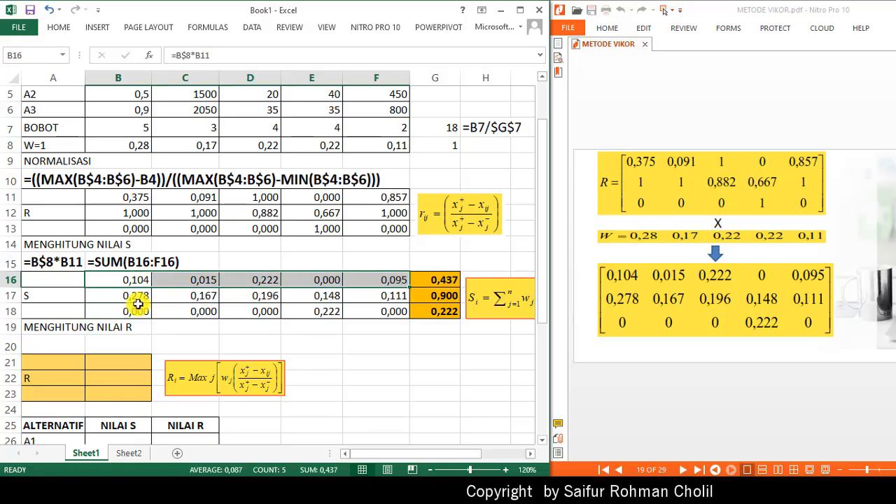
pyautogui.moveTo(133, 294); pyautogui.dragTo(394, 292)
pyautogui.moveTo(133, 311); pyautogui.dragTo(365, 310)
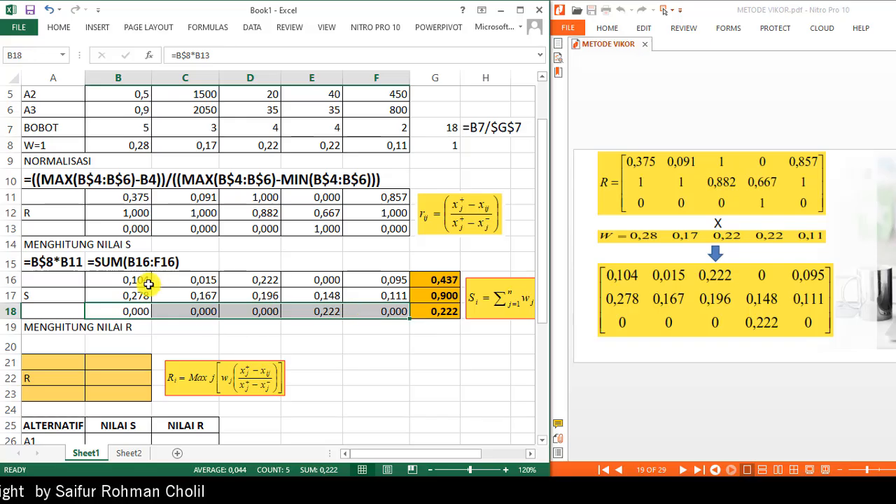
pyautogui.moveTo(134, 280); pyautogui.dragTo(183, 306)
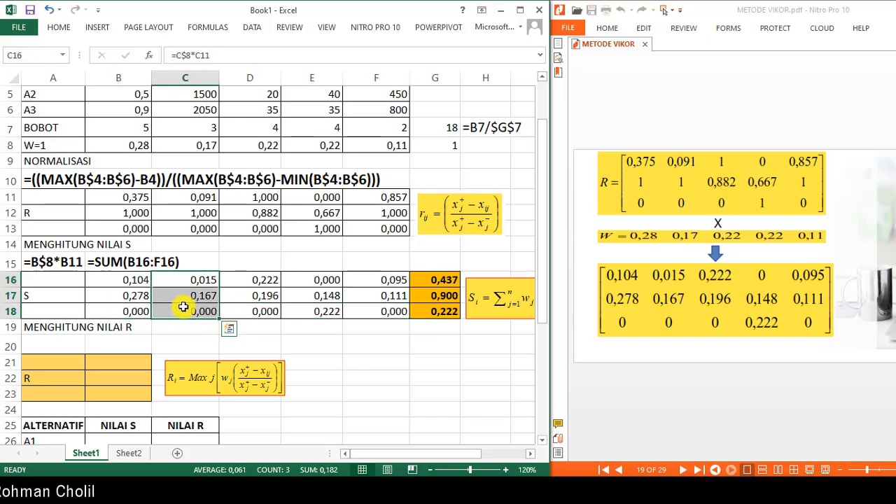
pyautogui.click(610, 382)
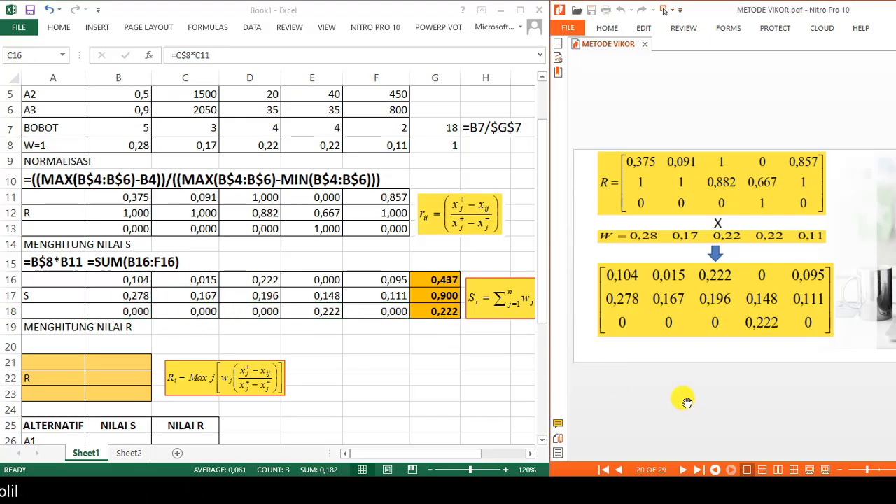
pyautogui.scroll(-1, 686, 402)
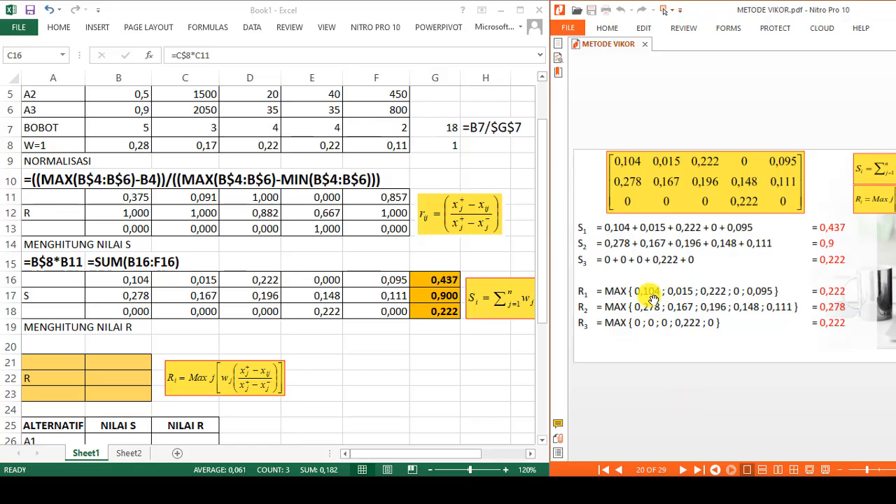
# - Enter =MAX(B16:F16) in B21 to get the largest weighted value of row 16, and fill it down to B23
pyautogui.click(182, 281)
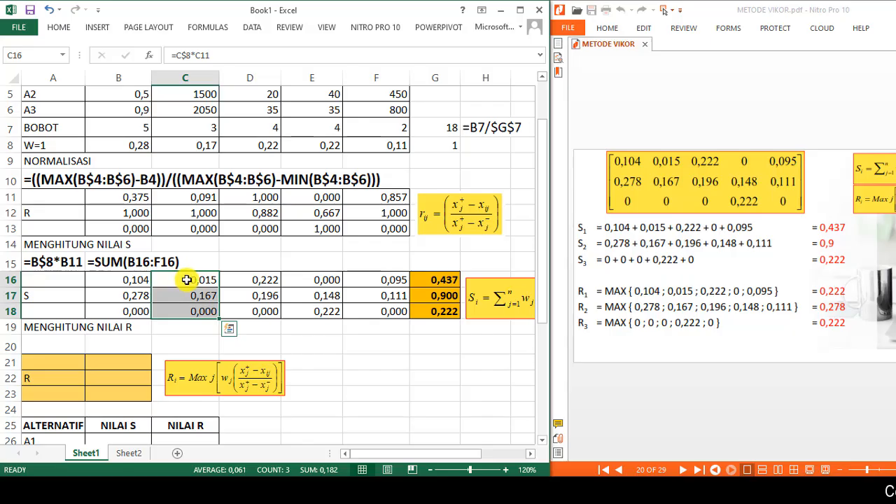
pyautogui.click(187, 280)
pyautogui.moveTo(124, 280); pyautogui.dragTo(390, 279)
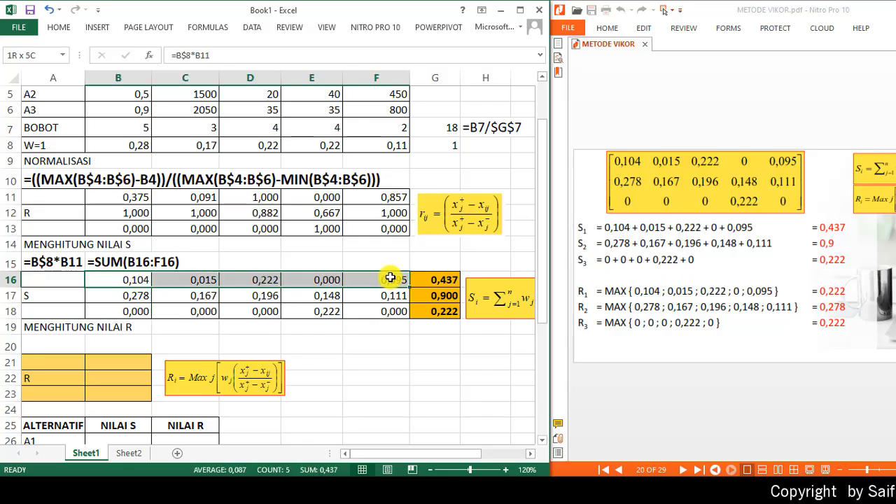
pyautogui.click(105, 363)
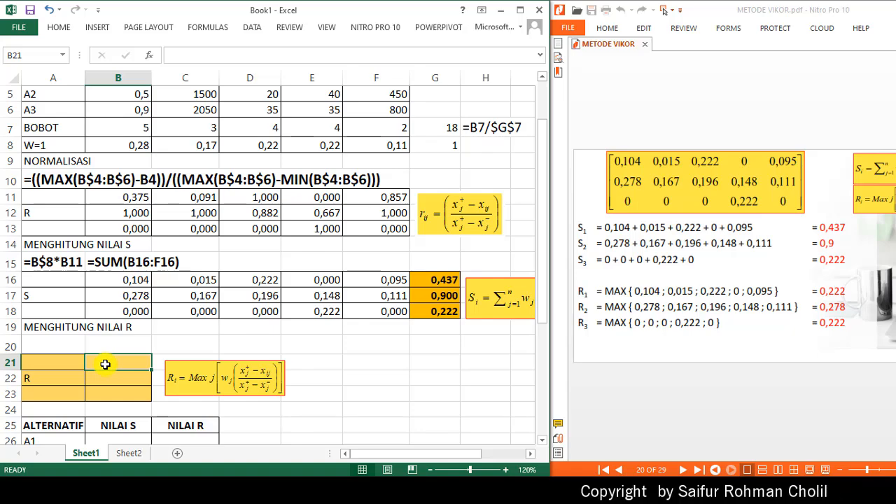
pyautogui.write('=MAX(')
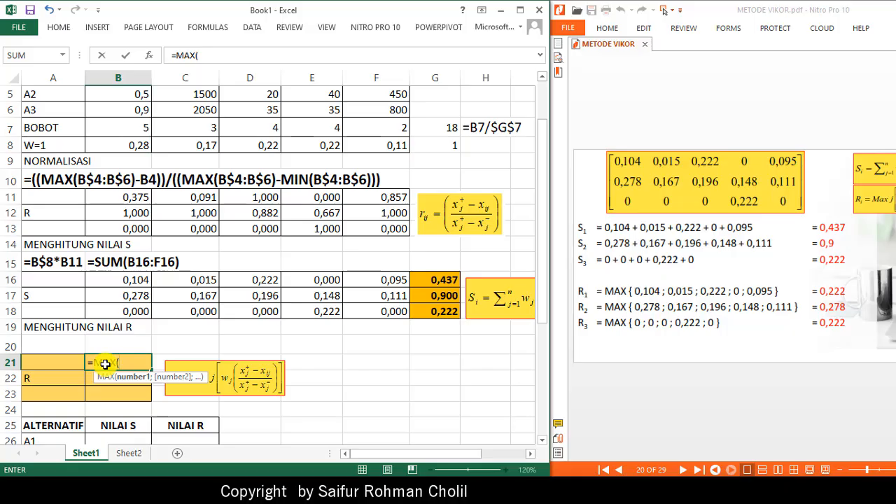
pyautogui.press('Up')
pyautogui.press('Up')
pyautogui.press('Up')
pyautogui.press('Up')
pyautogui.press('Up')
pyautogui.hotkey('shift', 'Right')
pyautogui.hotkey('shift', 'Right')
pyautogui.hotkey('shift', 'Right')
pyautogui.hotkey('shift', 'Right')
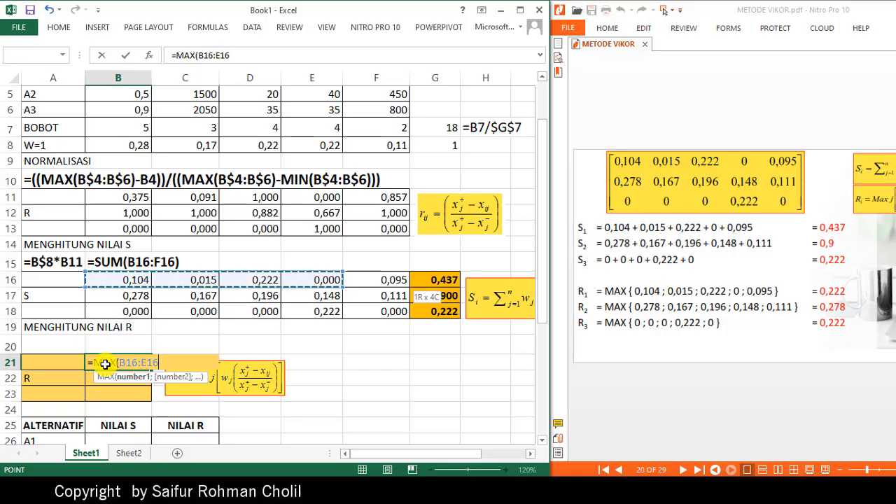
pyautogui.press('Return')
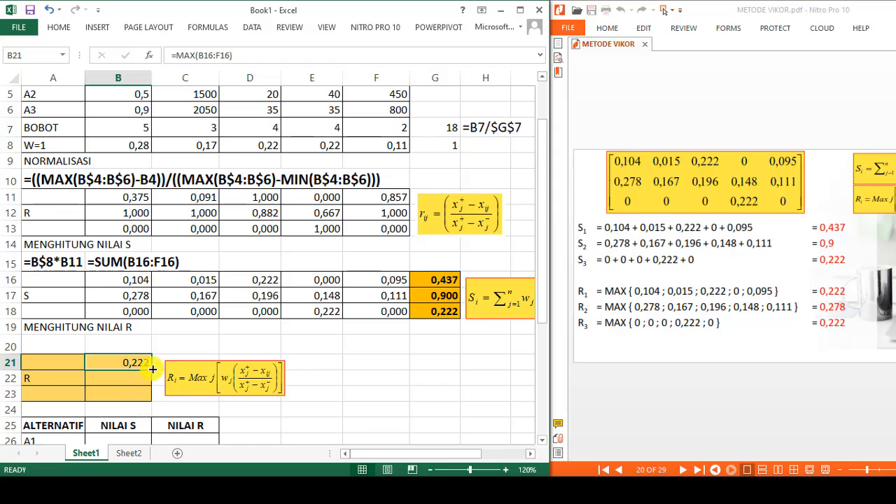
pyautogui.moveTo(159, 398); pyautogui.dragTo(160, 398)
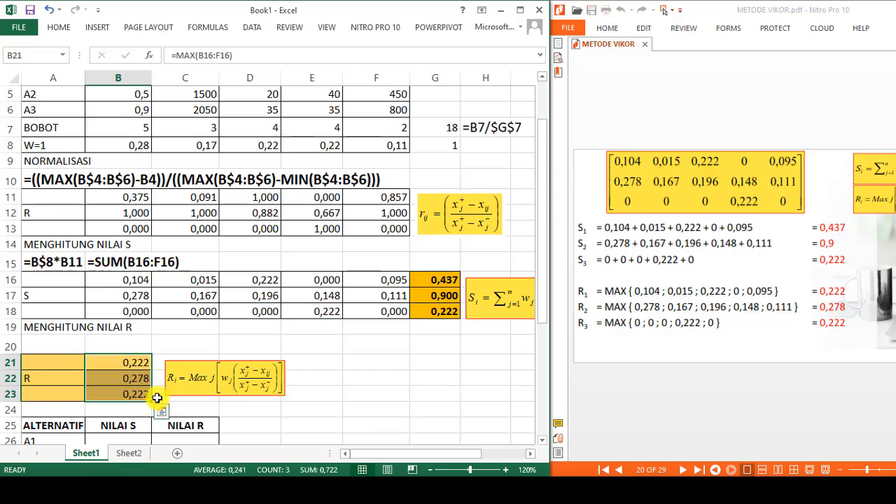
# - Copy the B21 formula text and paste it into A20 as a text note
pyautogui.click(95, 363)
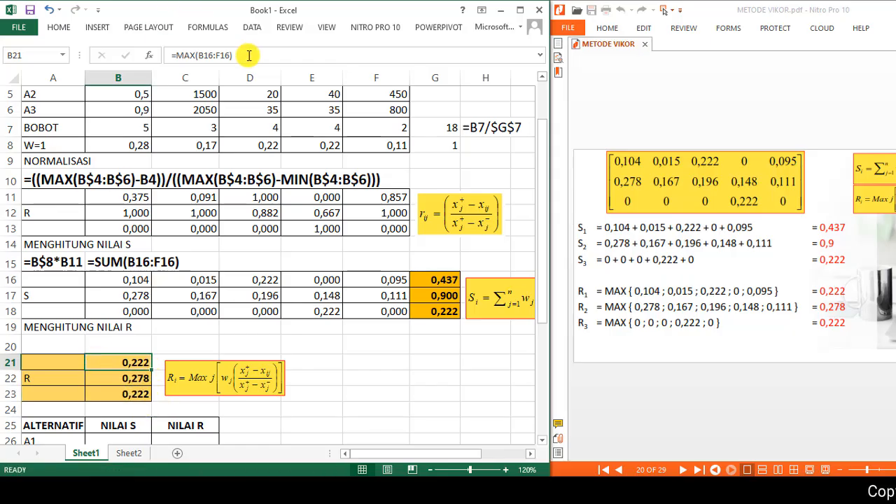
pyautogui.moveTo(248, 55); pyautogui.dragTo(149, 56)
pyautogui.hotkey('ctrl', 'c')
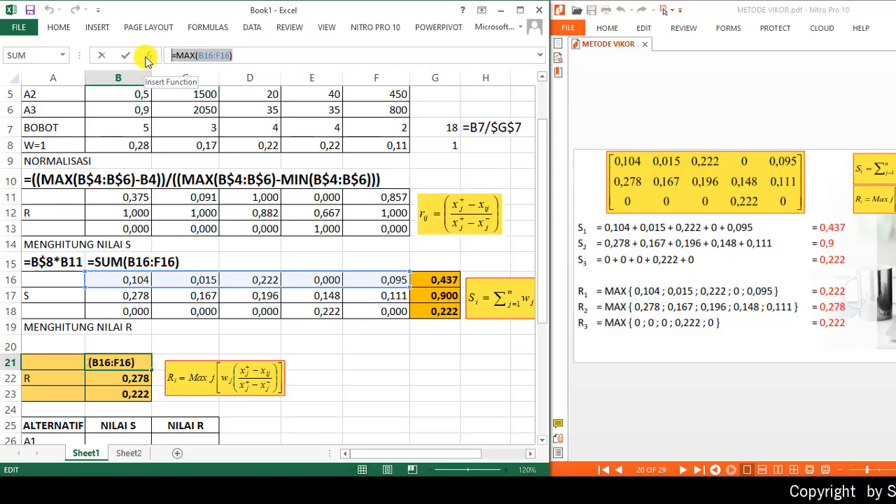
pyautogui.press('Return')
pyautogui.click(46, 344)
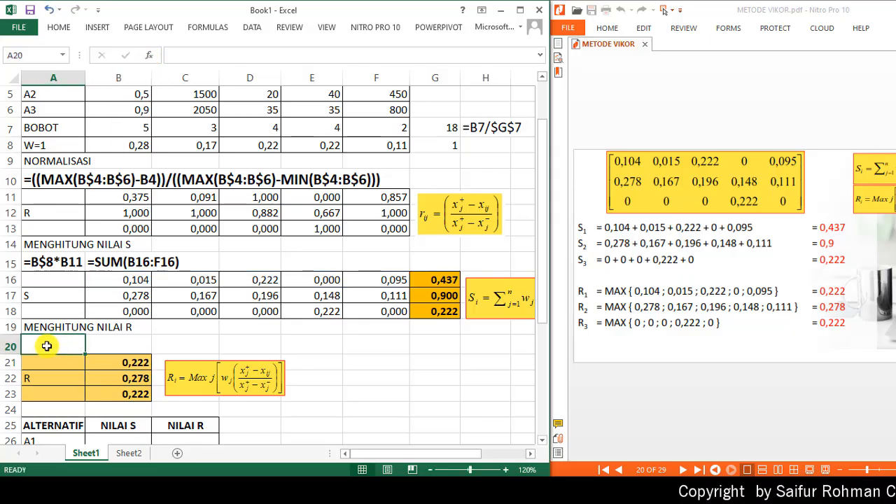
pyautogui.hotkey('ctrl', 'v')
pyautogui.press('Return')
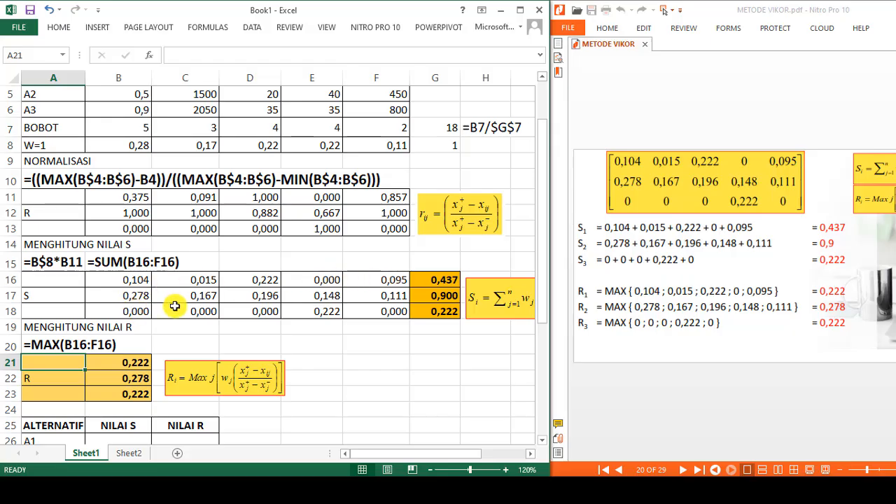
# - Inspect the R formulas in B21:B23 and the S totals in G17:G18
pyautogui.click(139, 364)
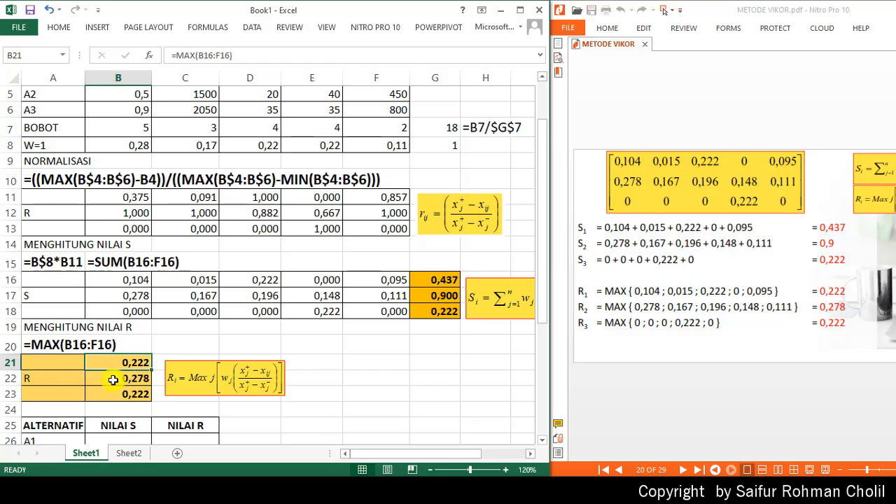
pyautogui.click(113, 379)
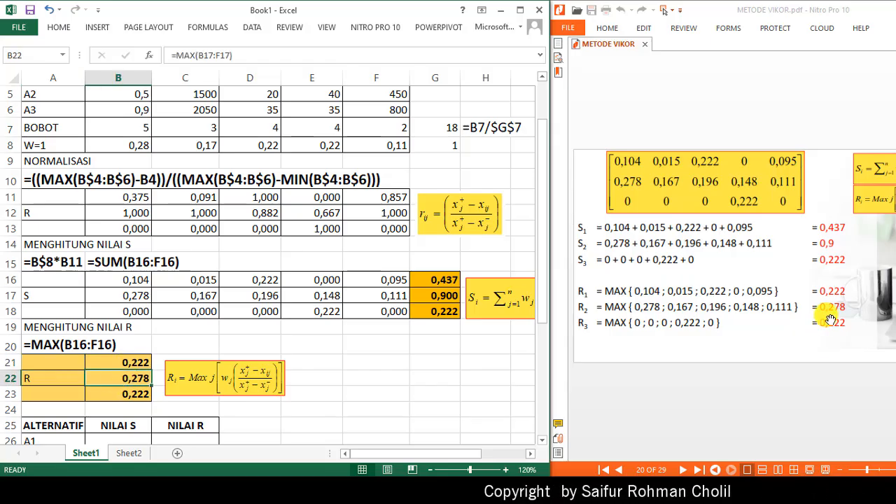
pyautogui.click(125, 396)
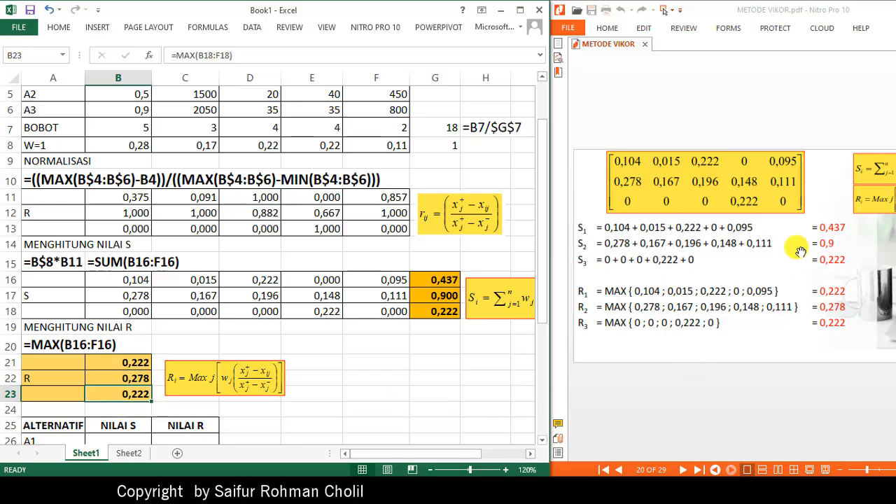
pyautogui.click(439, 299)
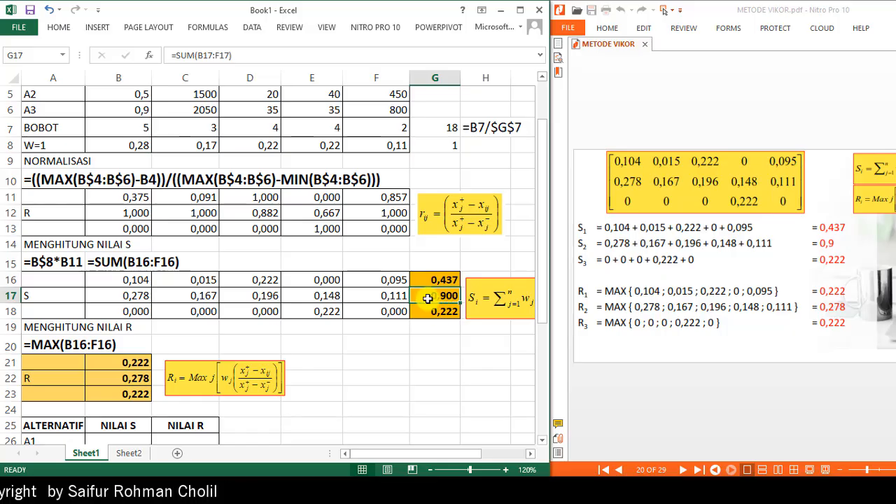
pyautogui.click(431, 315)
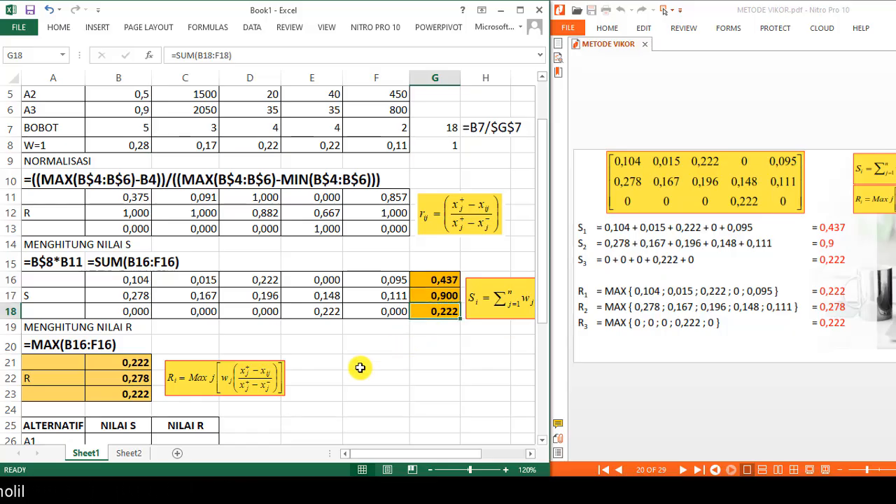
pyautogui.scroll(-1, 332, 367)
pyautogui.scroll(-1, 332, 366)
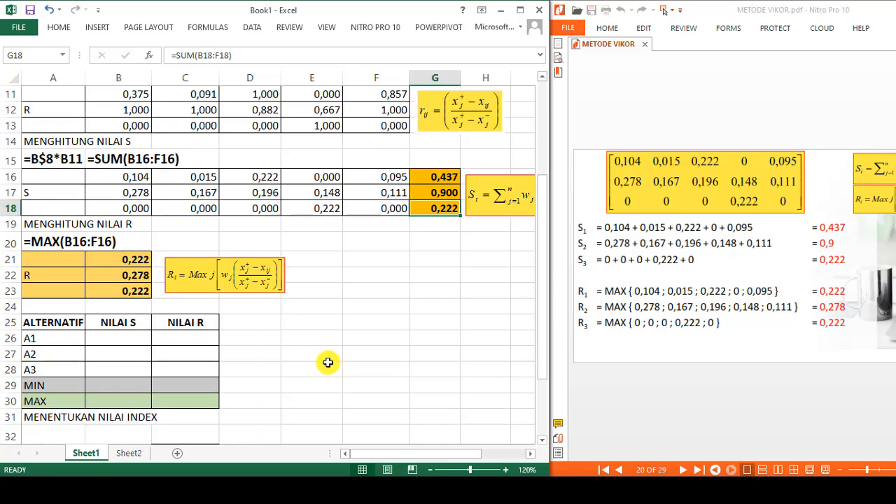
# - Scroll the PDF to the S and R summary table, then set B26 to =G16 and fill it down to B28
pyautogui.click(121, 340)
pyautogui.click(701, 424)
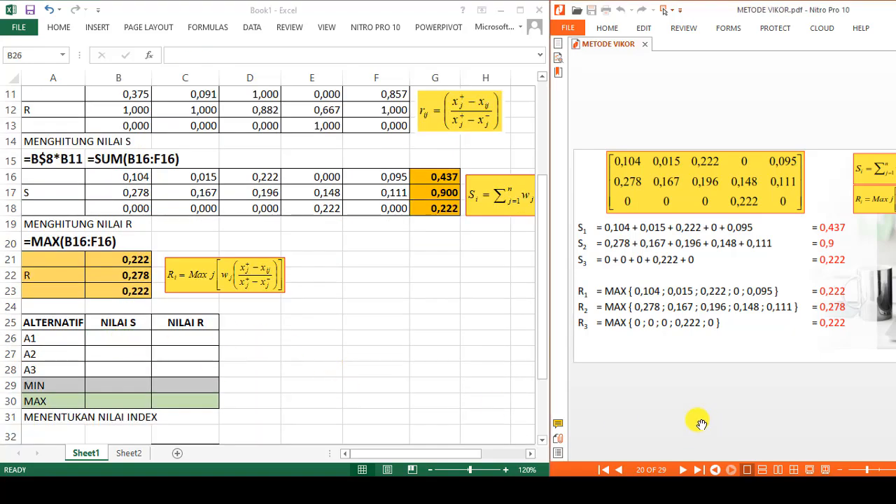
pyautogui.scroll(-1, 701, 425)
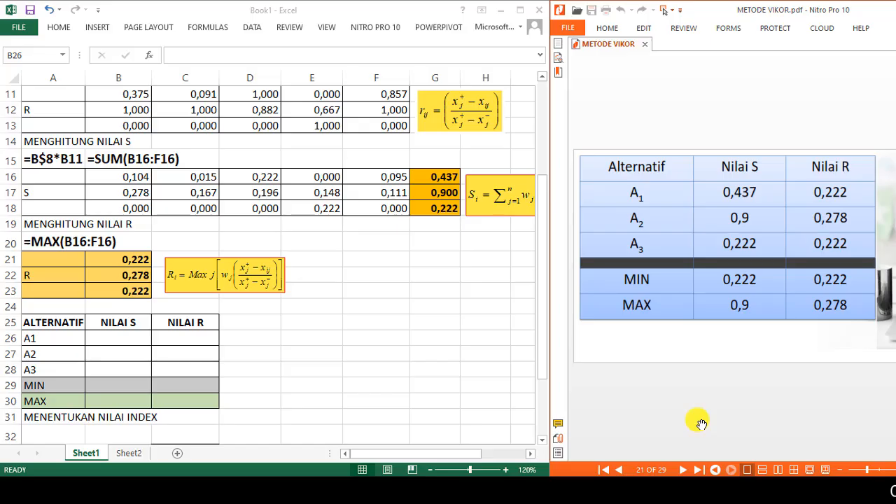
pyautogui.click(99, 338)
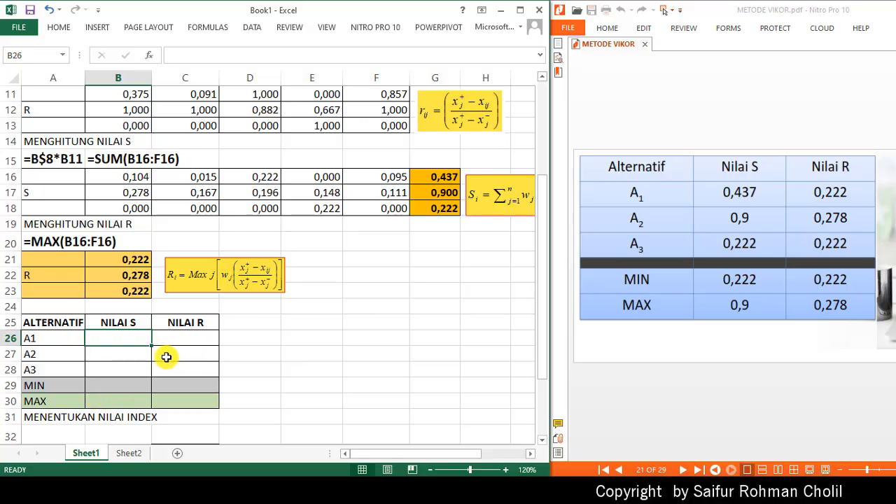
pyautogui.write('=')
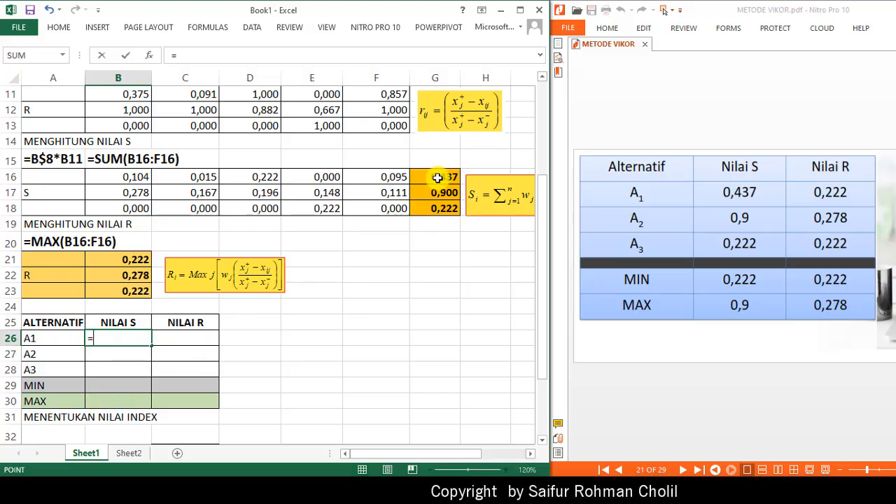
pyautogui.click(438, 177)
pyautogui.press('Return')
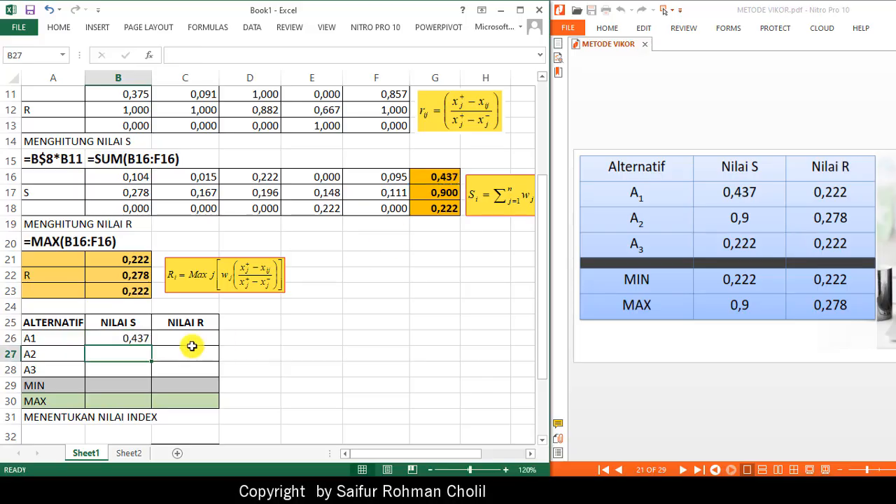
pyautogui.click(135, 336)
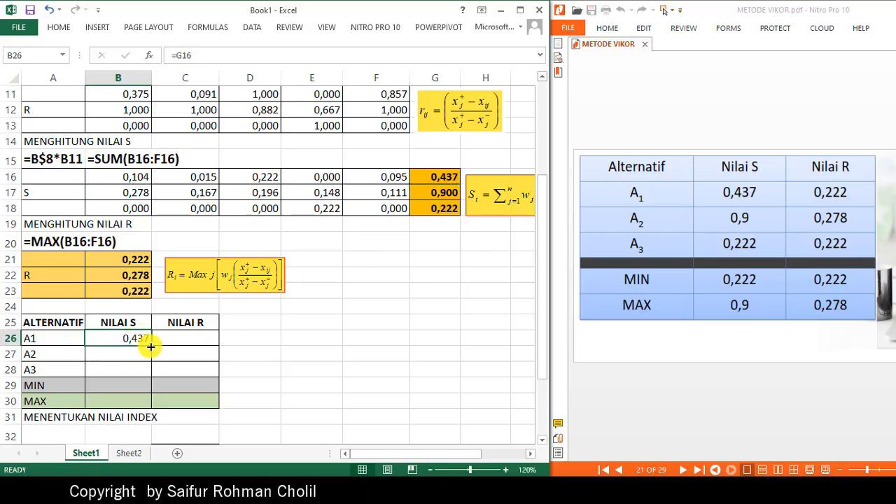
pyautogui.moveTo(150, 347); pyautogui.dragTo(144, 370)
# - Set C26 to =B21 and fill it down to C28 for the R values of each alternative
pyautogui.click(169, 339)
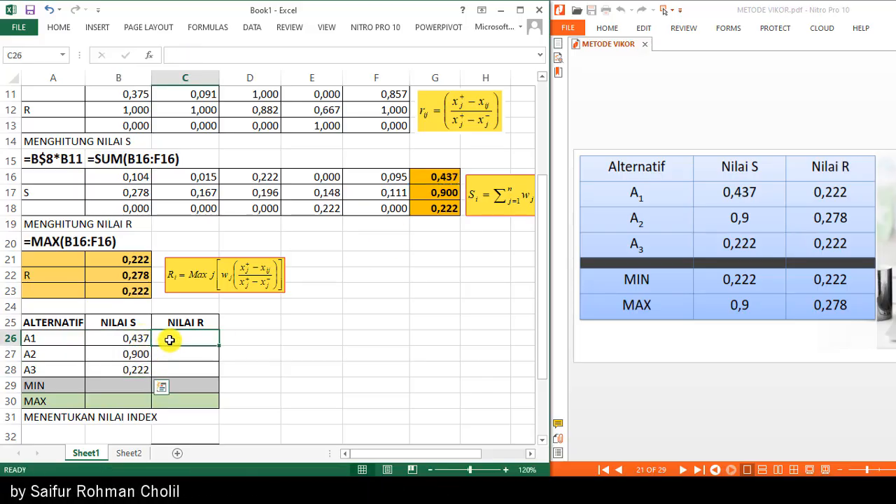
pyautogui.write('=')
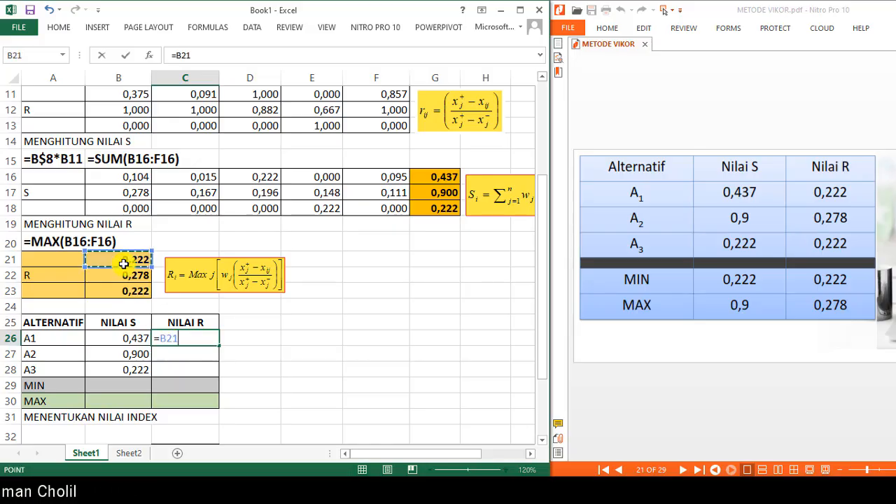
pyautogui.press('Return')
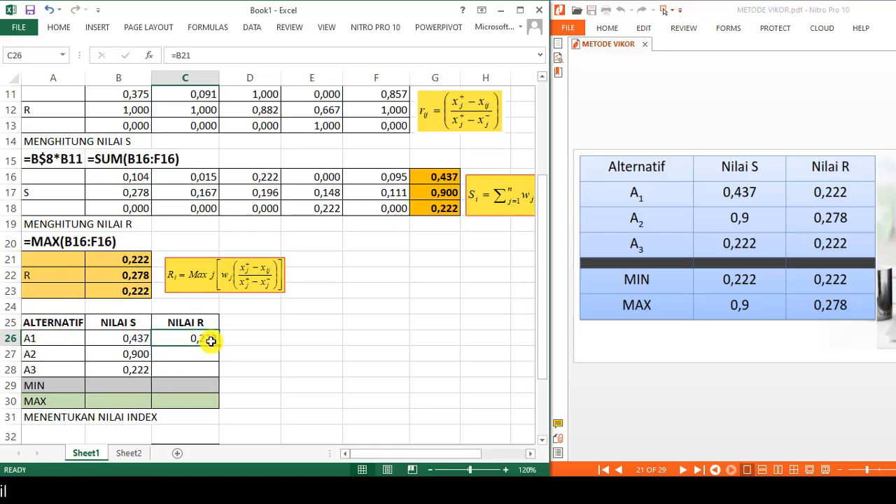
pyautogui.moveTo(215, 376); pyautogui.dragTo(213, 376)
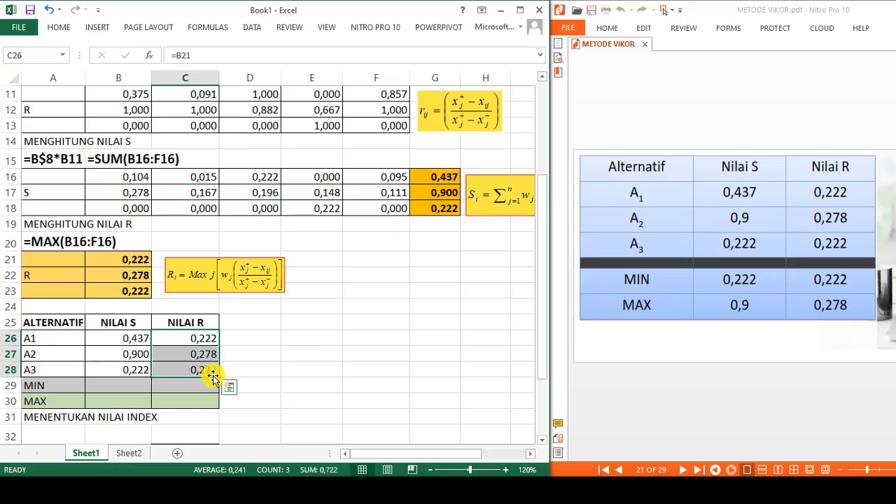
pyautogui.click(128, 341)
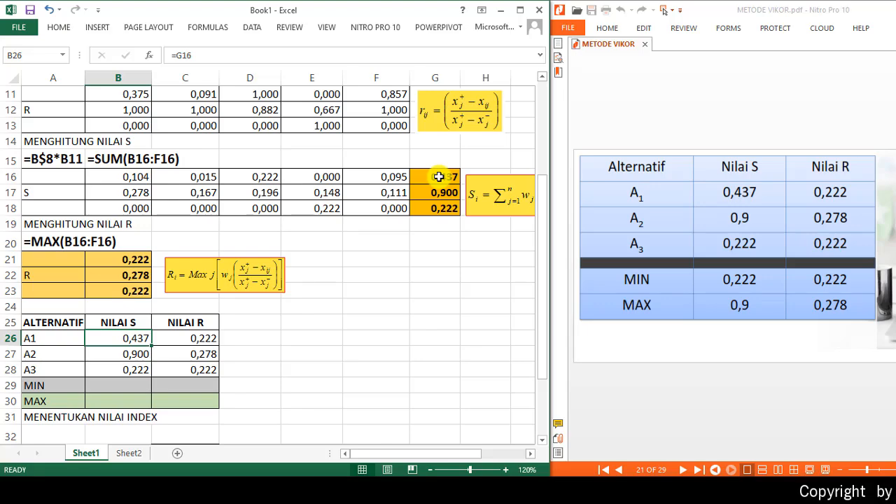
pyautogui.click(207, 339)
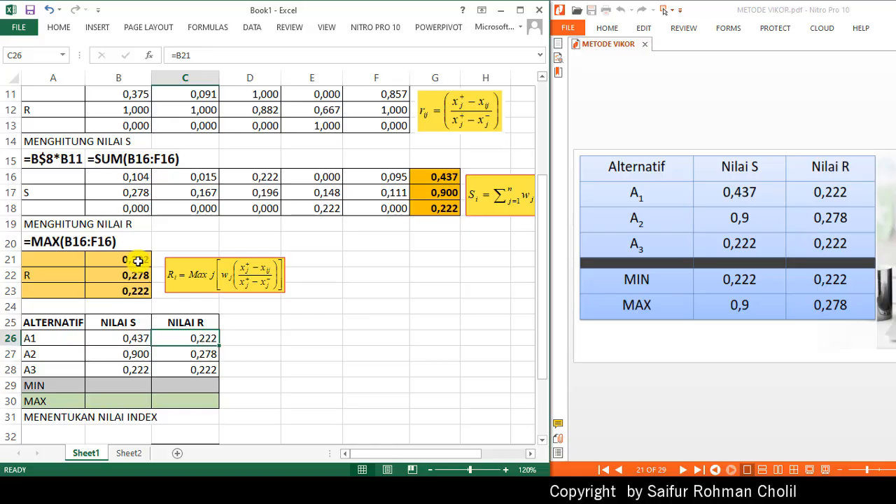
# - Enter =MIN(B26:B28) in B29 as the minimum S value
pyautogui.click(114, 387)
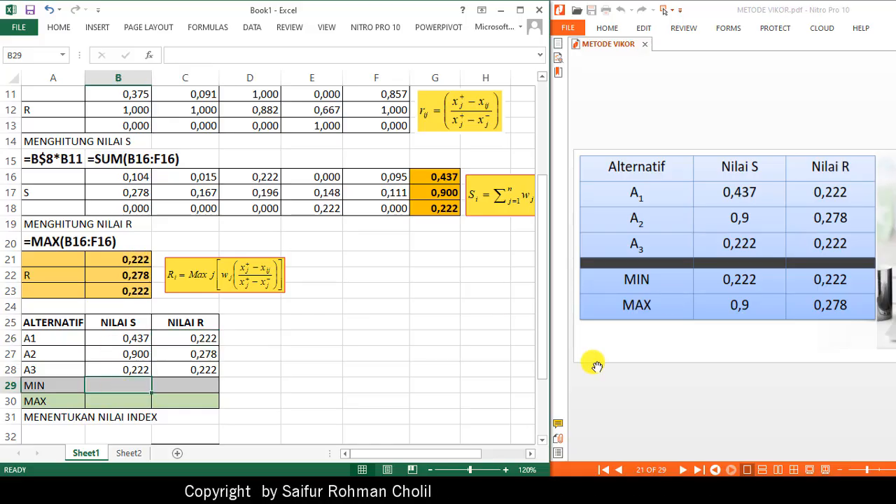
pyautogui.write('=MIN(')
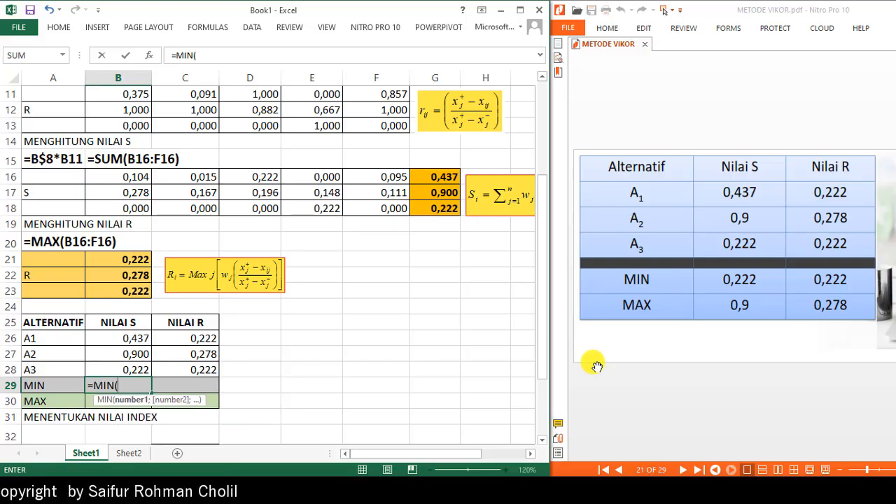
pyautogui.press('Up')
pyautogui.hotkey('shift', 'Up')
pyautogui.hotkey('shift', 'Up')
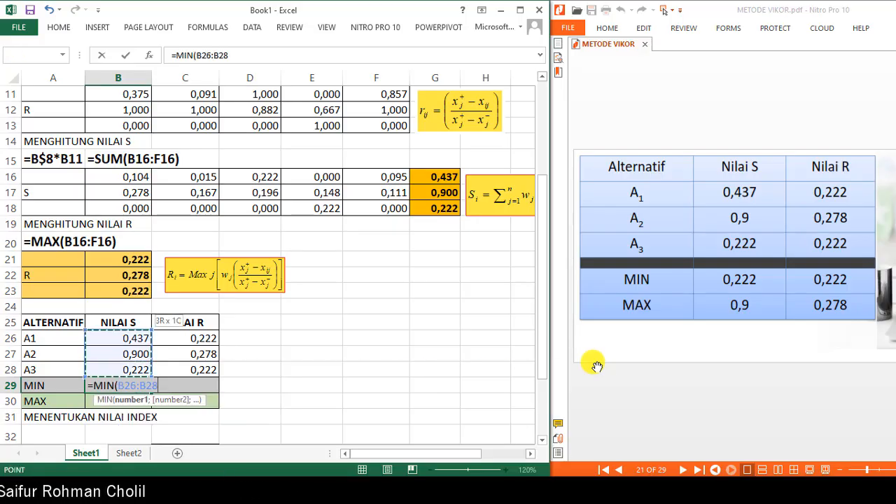
pyautogui.press('Return')
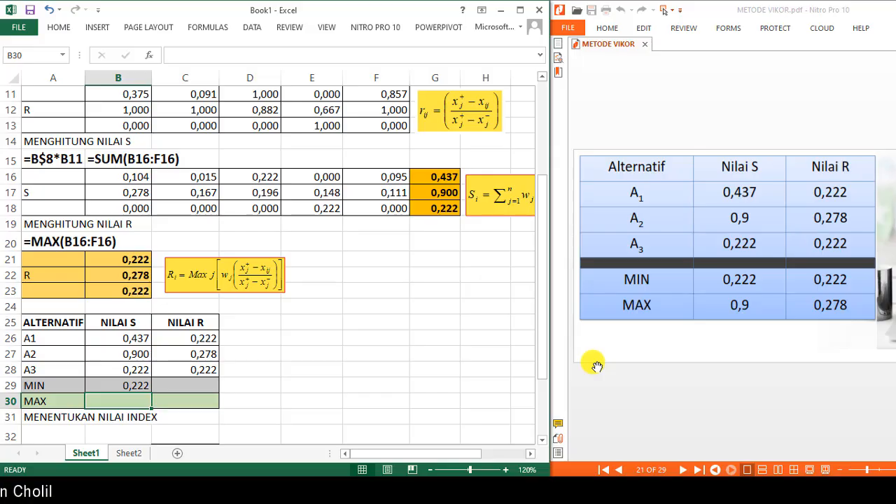
# - Enter =MAX(B26:B28) in B30 as the maximum S value
pyautogui.write('=')
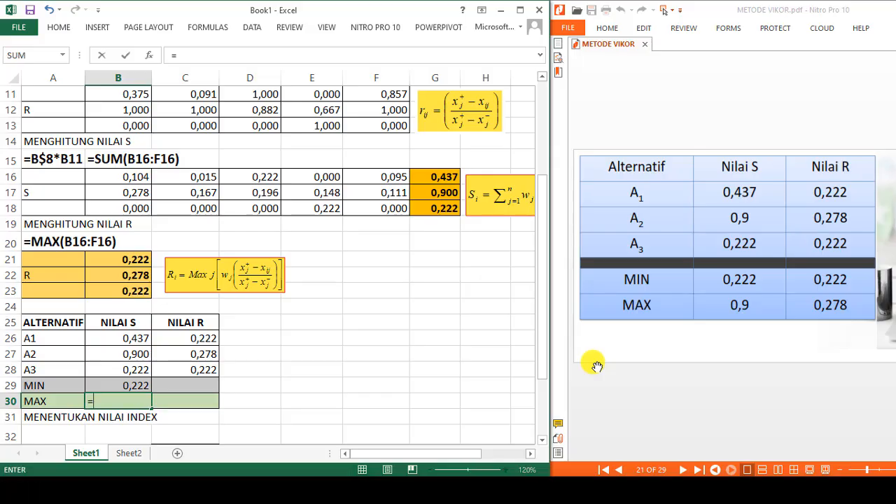
pyautogui.write('MAX(B26:B28')
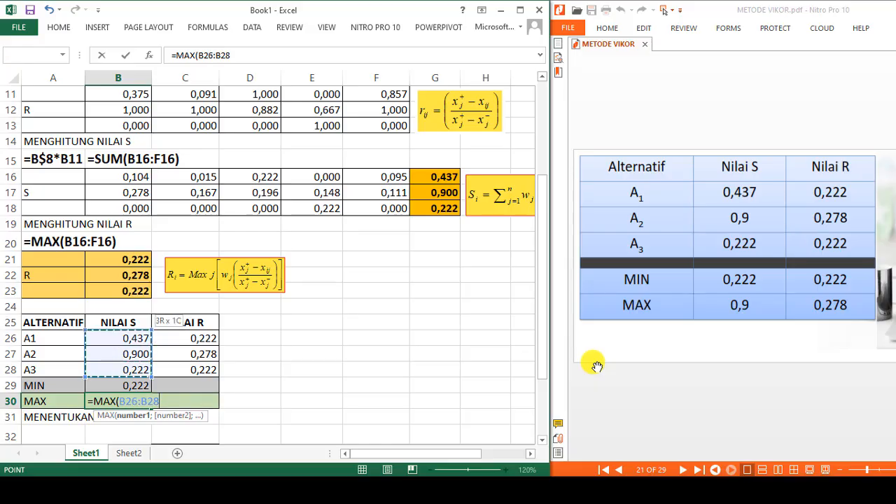
pyautogui.press('Return')
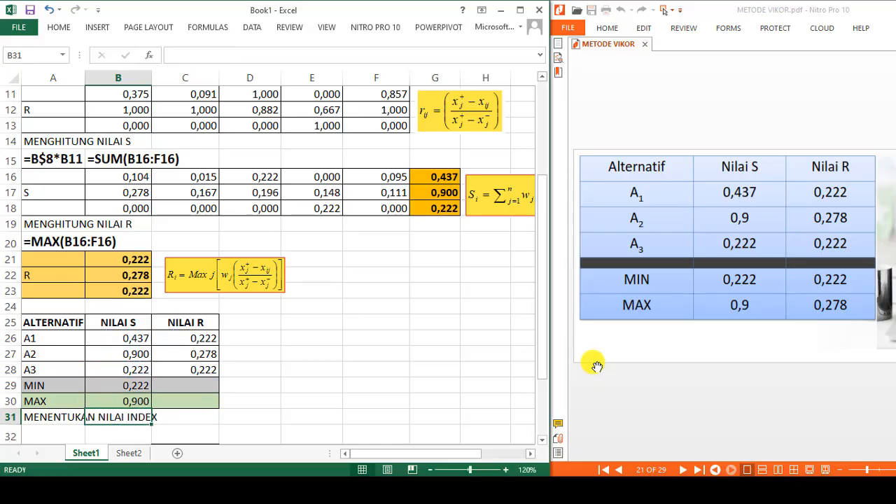
# - Fill the MIN and MAX formulas from B29:B30 across into C29:C30 for the R values
pyautogui.moveTo(151, 385); pyautogui.dragTo(203, 402)
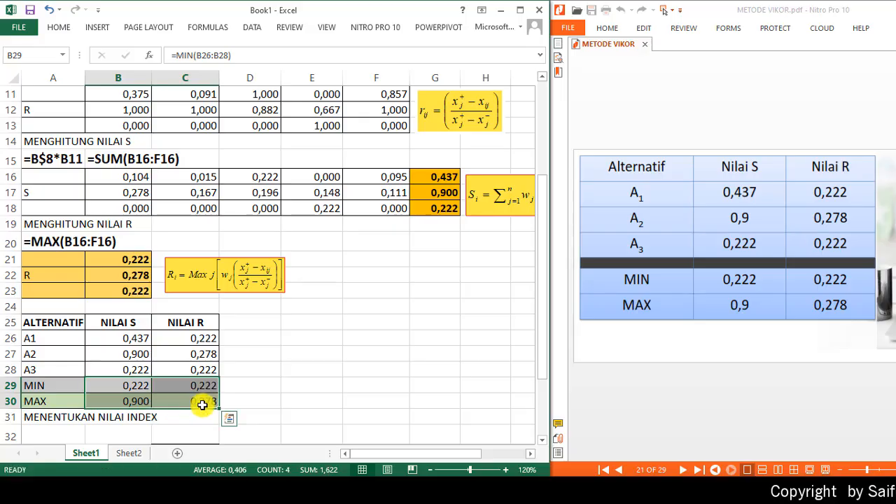
pyautogui.click(247, 385)
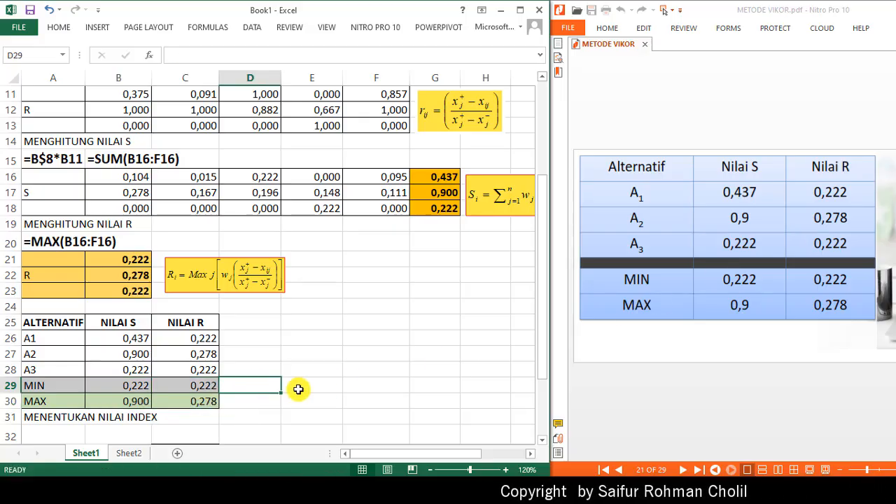
pyautogui.click(132, 387)
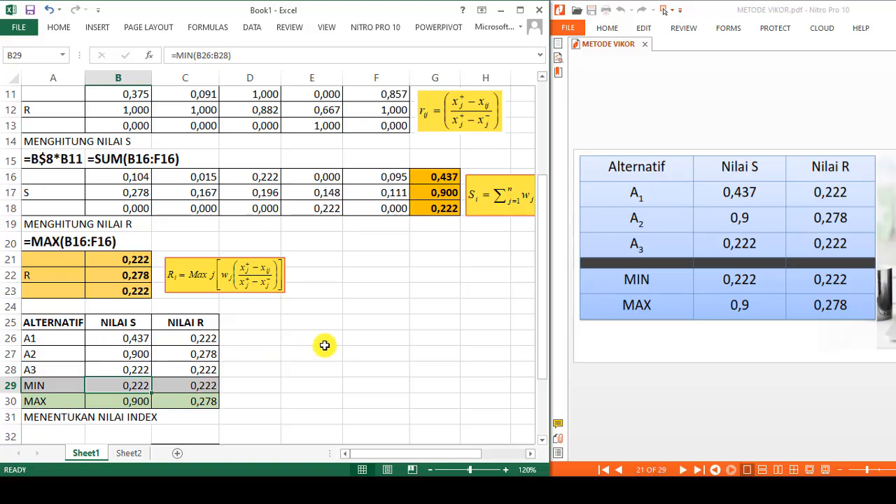
# - Scroll to the index section and the PDF's Q formula, then start B34 with =(B26-$B$29)/($B$30-$B$29)*0,5
pyautogui.scroll(-2, 326, 345)
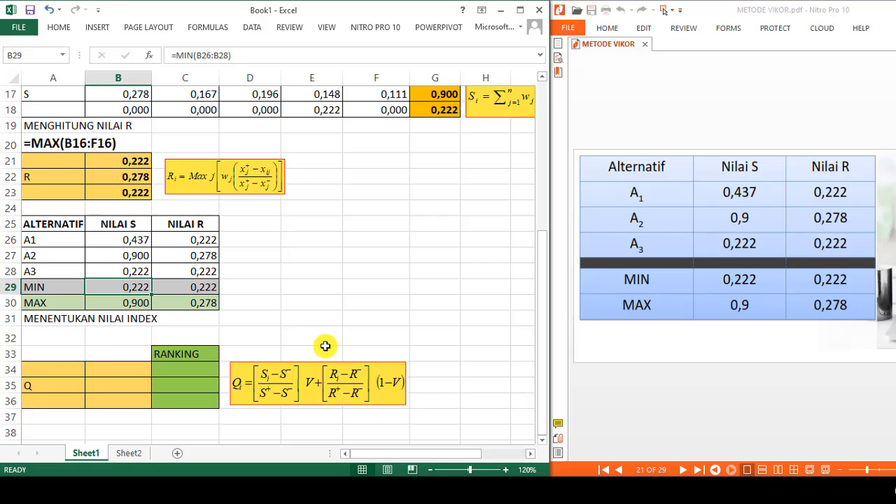
pyautogui.scroll(-1, 325, 346)
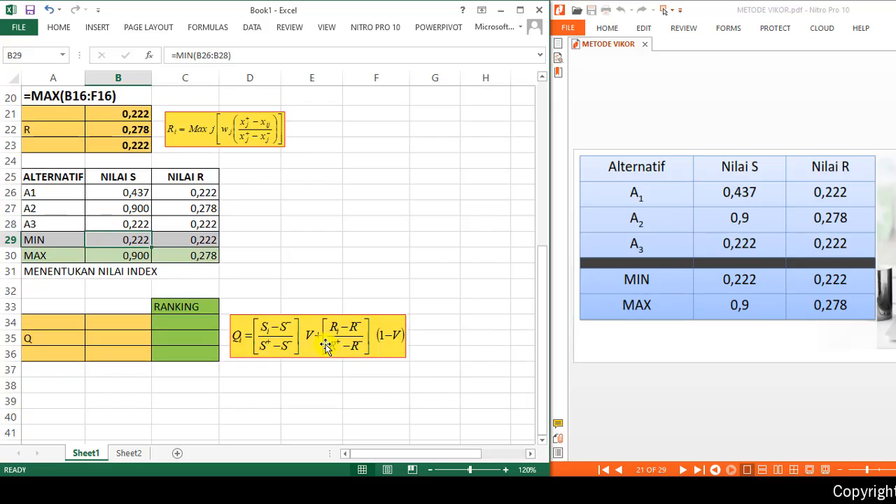
pyautogui.scroll(1, 326, 346)
pyautogui.click(706, 389)
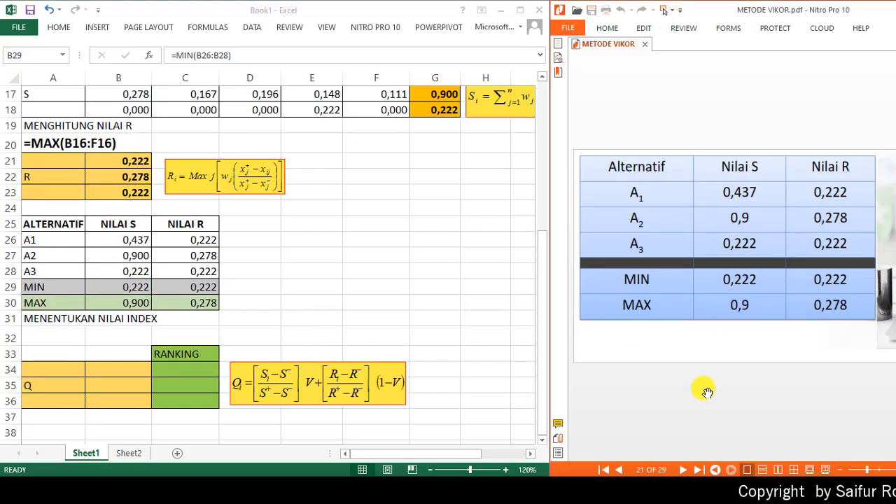
pyautogui.scroll(-1, 707, 392)
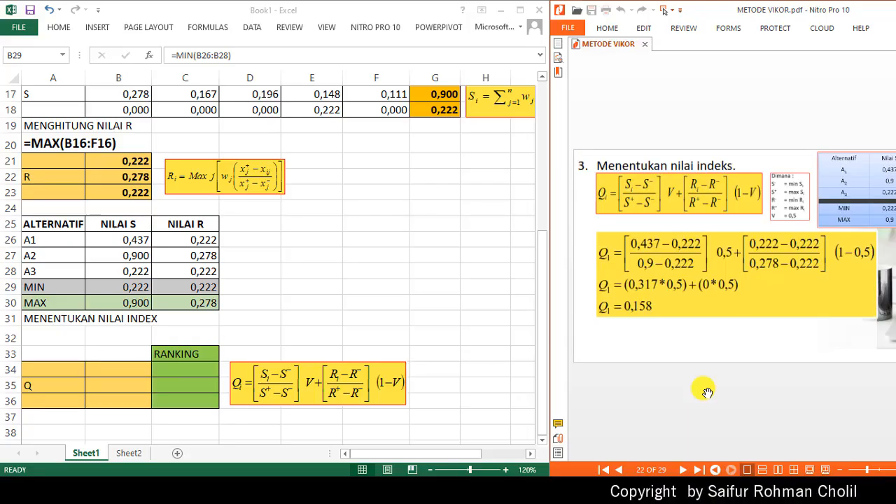
pyautogui.click(109, 368)
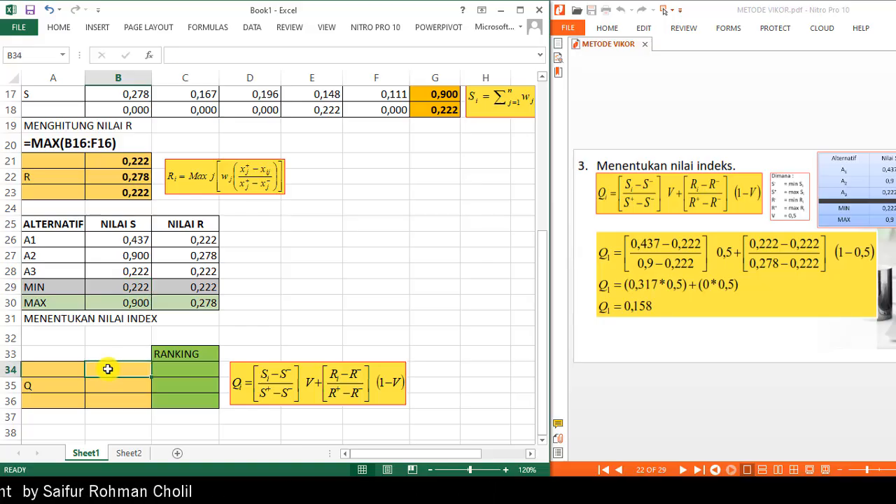
pyautogui.write('=(')
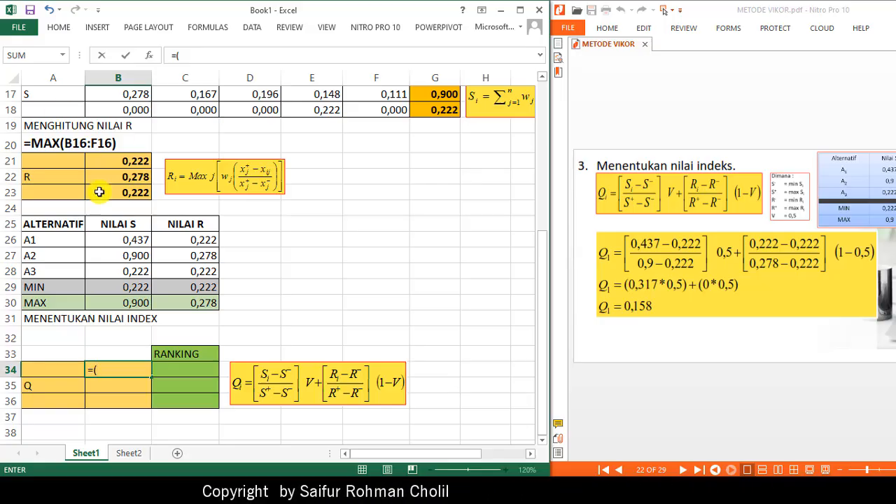
pyautogui.click(123, 240)
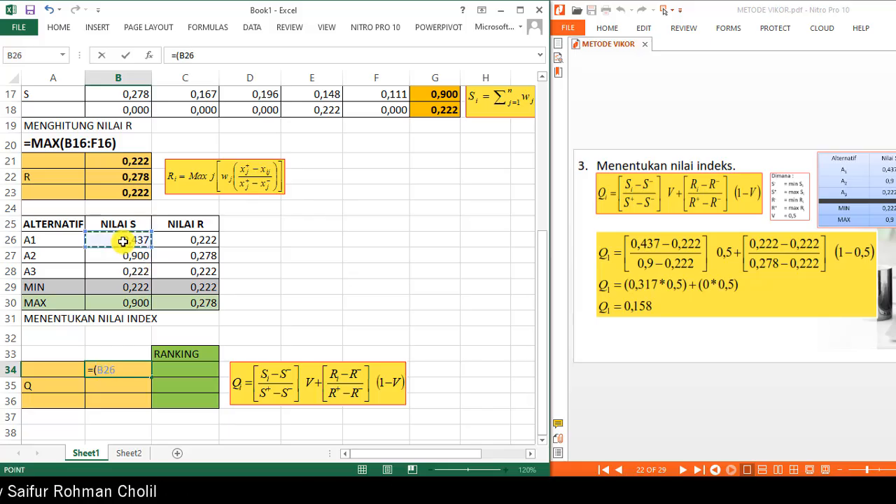
pyautogui.write('-')
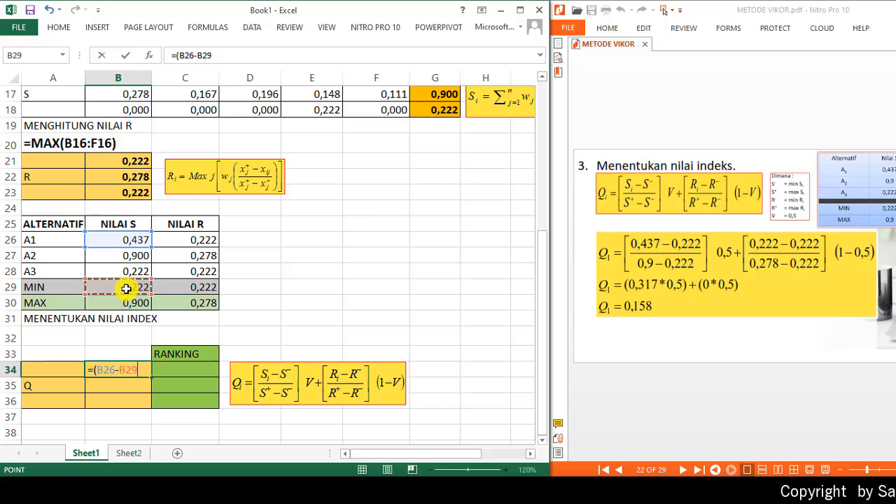
pyautogui.press('F4')
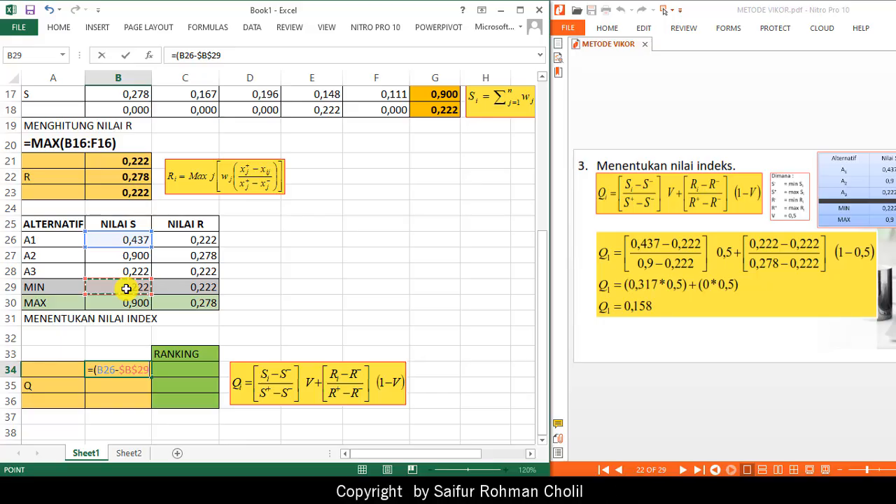
pyautogui.write(')')
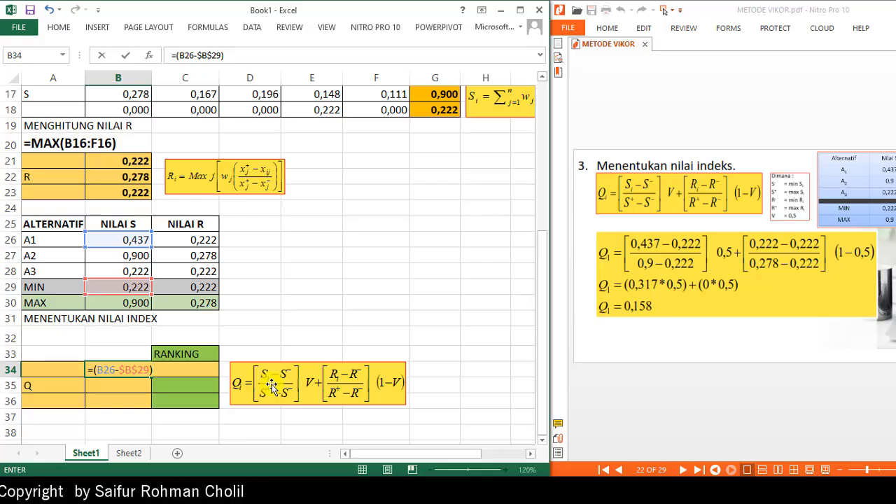
pyautogui.write('/')
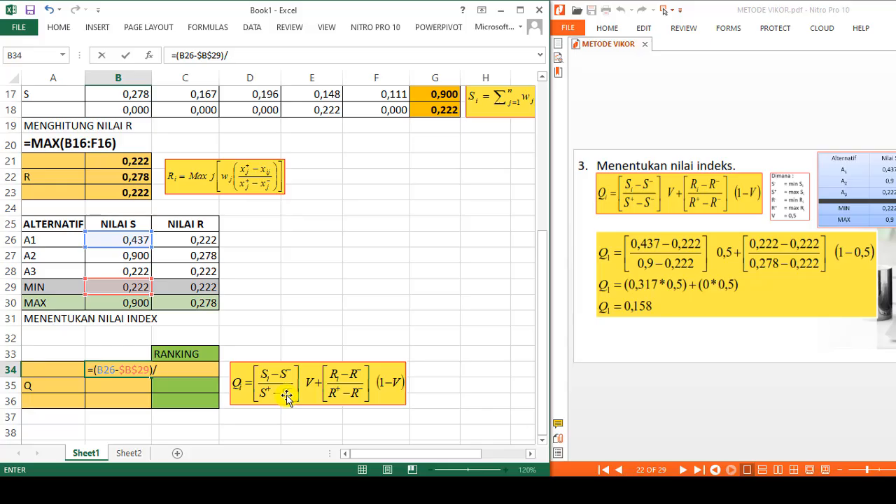
pyautogui.write('(')
pyautogui.click(120, 305)
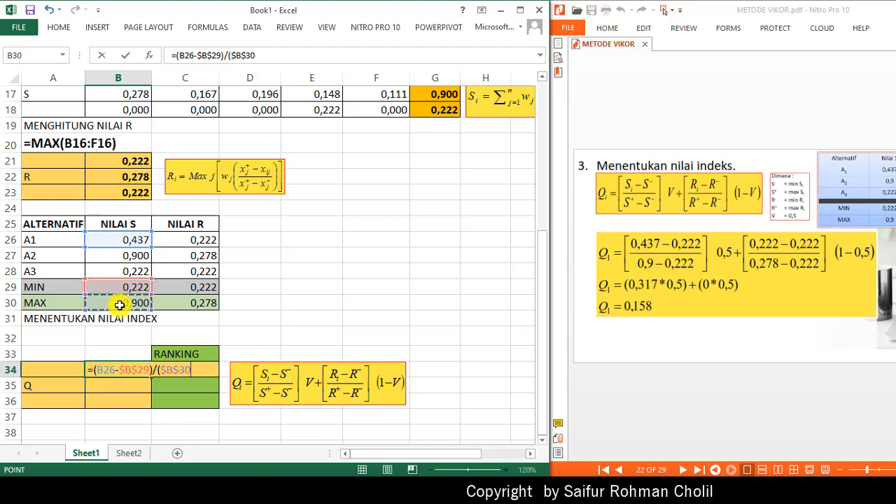
pyautogui.press('F4')
pyautogui.write('-')
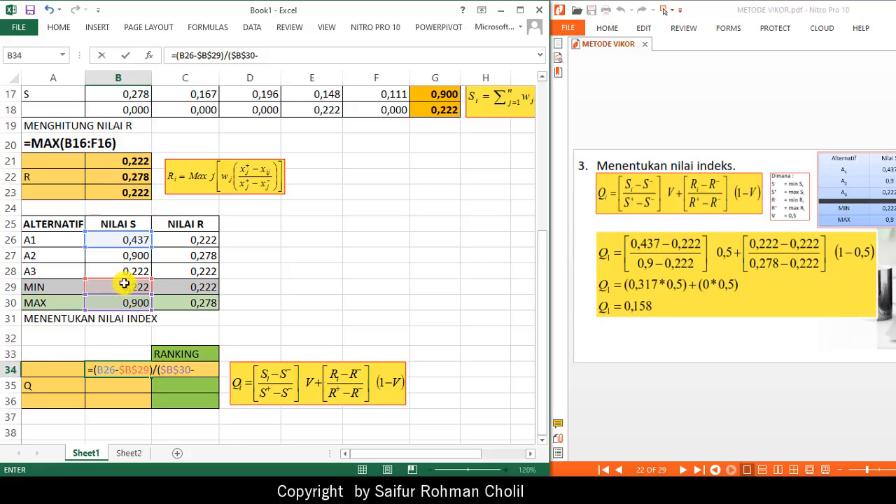
pyautogui.click(120, 287)
pyautogui.press('F4')
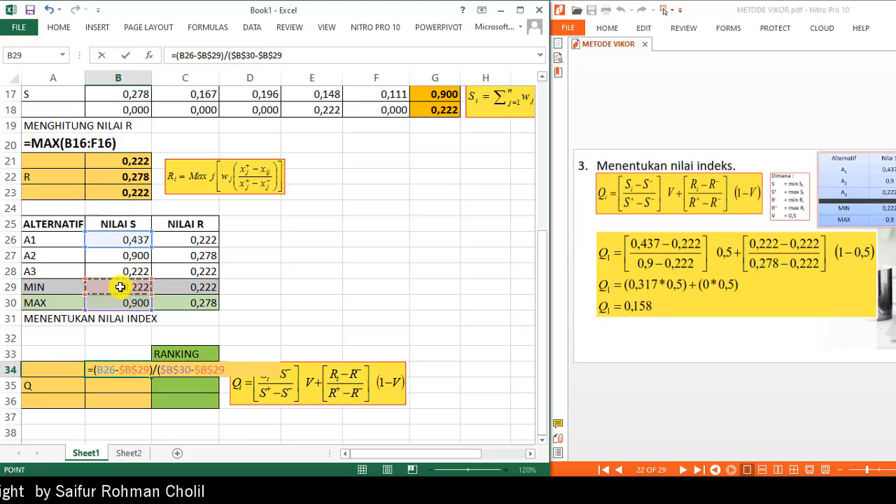
pyautogui.write(')*0,5')
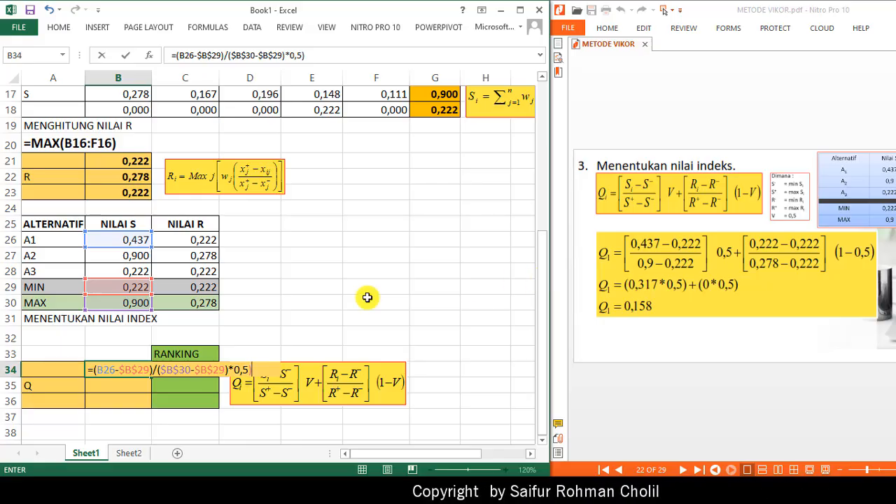
# - Complete B34 as =((B26-$B$29)/($B$30-$B$29)*0,5)+((C26-$C$29)/($C$30-$C$29)*0,5) for alternative A1's Q value
pyautogui.click(177, 55)
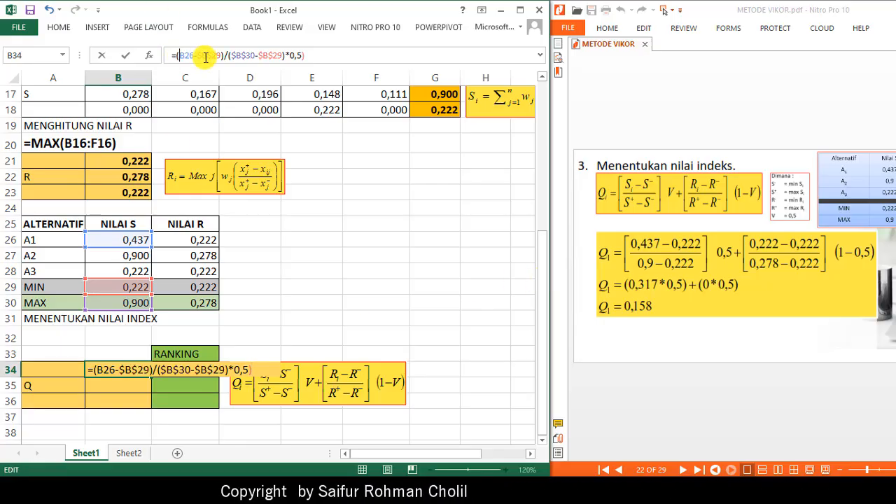
pyautogui.write('(')
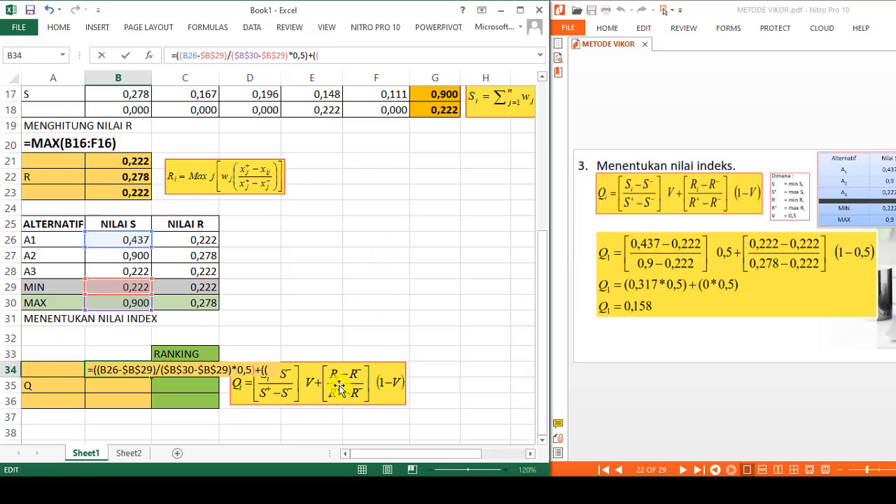
pyautogui.click(191, 242)
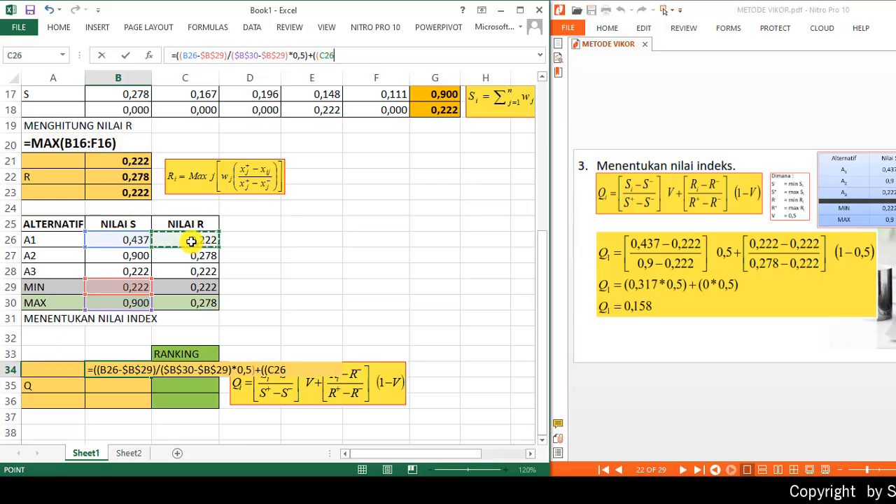
pyautogui.write('-')
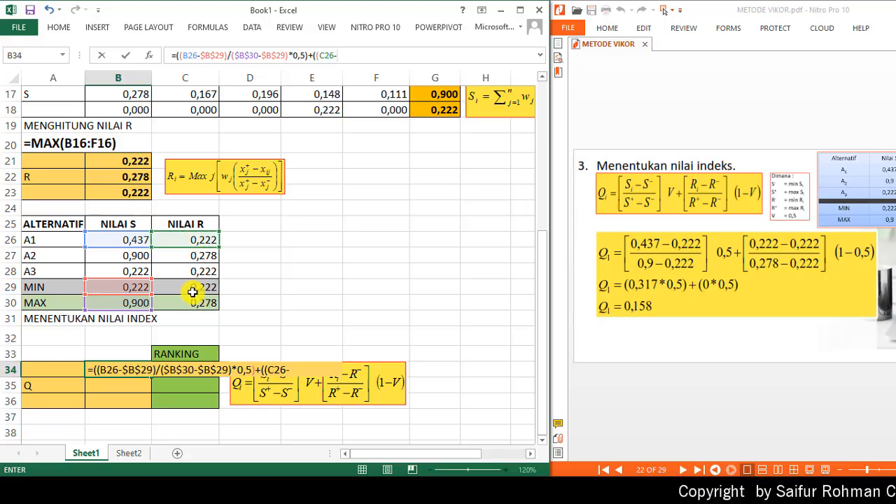
pyautogui.click(191, 287)
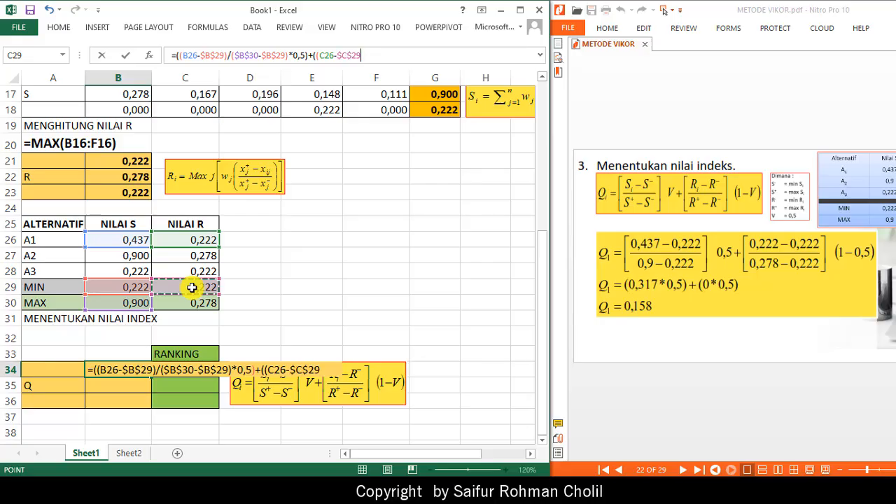
pyautogui.press('F4')
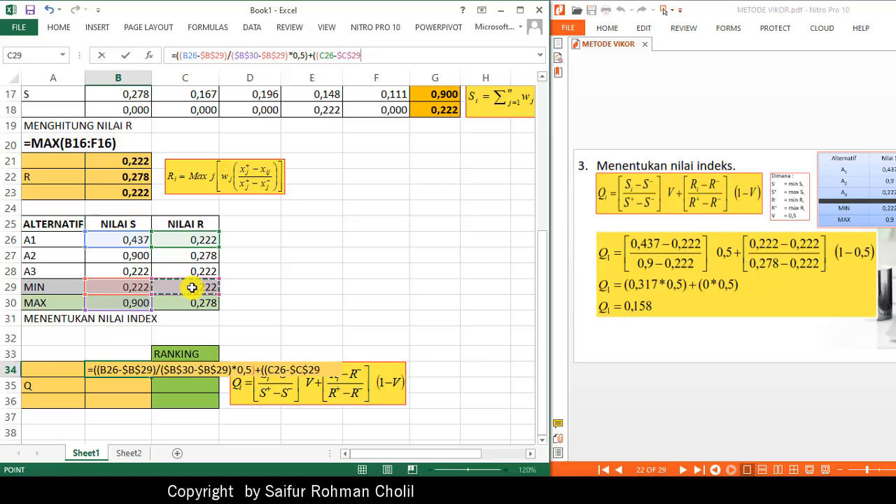
pyautogui.write(')/')
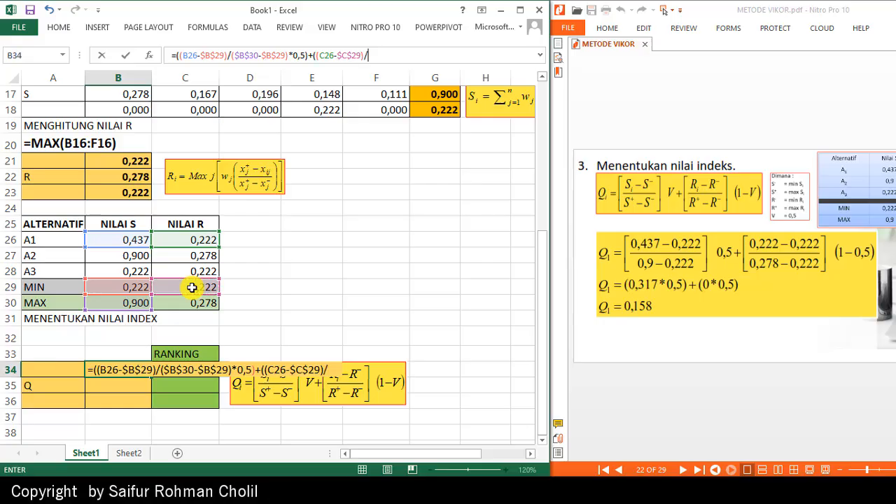
pyautogui.write('(')
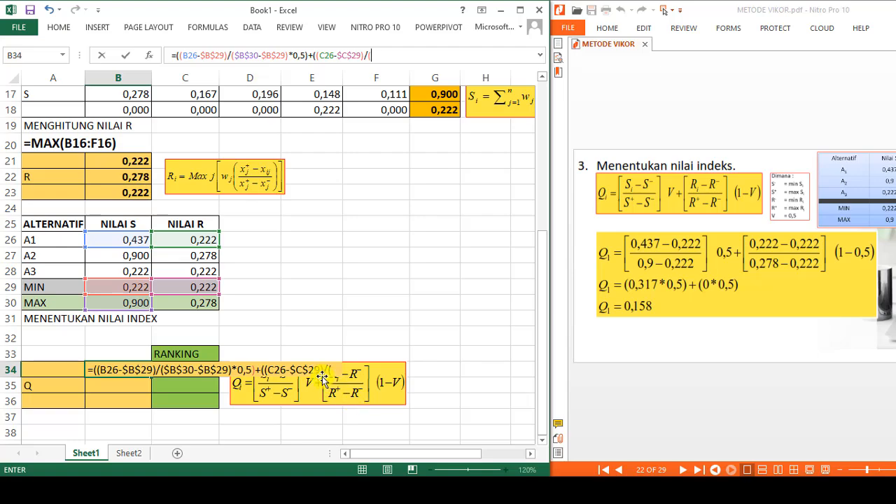
pyautogui.click(198, 305)
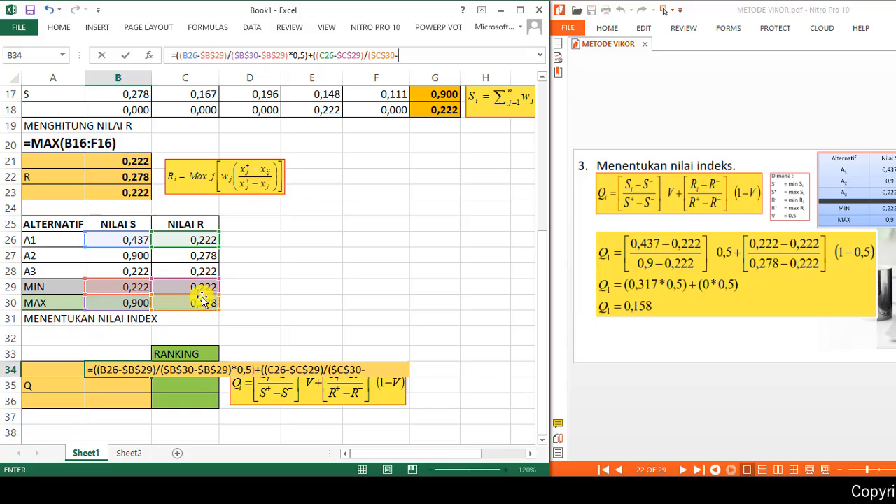
pyautogui.click(201, 283)
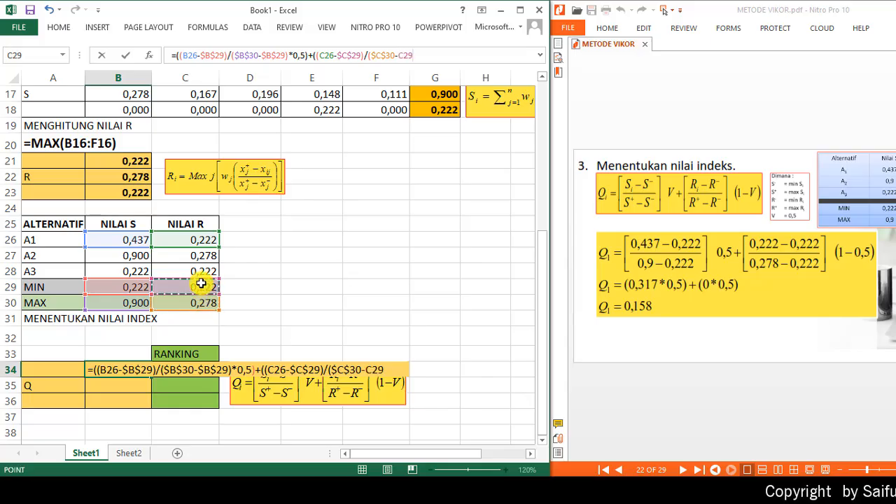
pyautogui.press('F4')
pyautogui.write(')*0,5')
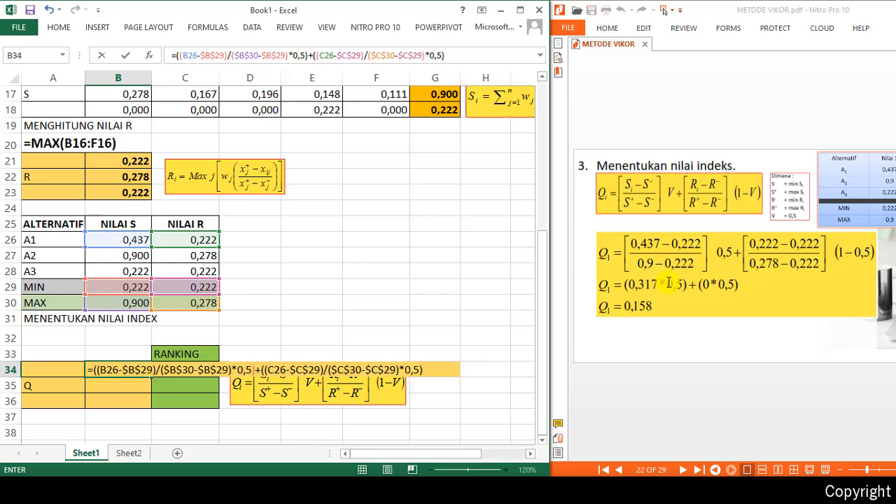
pyautogui.press('Return')
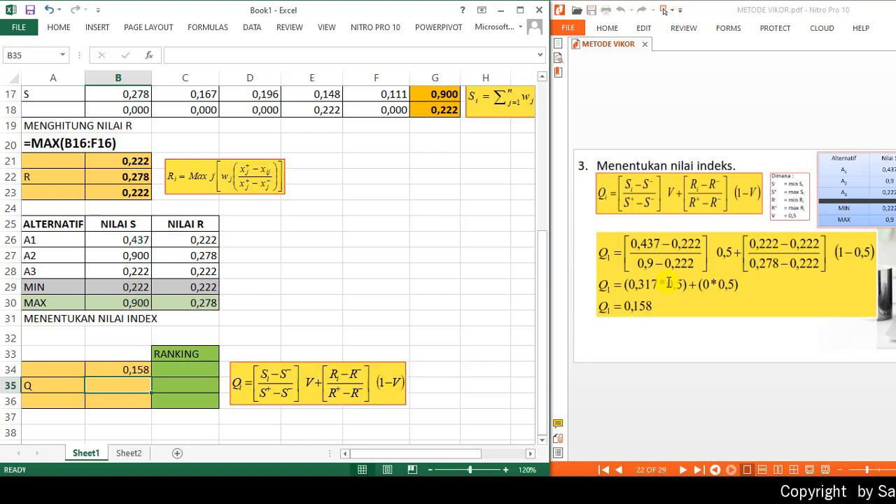
# - Page the PDF forward to the Q value ranking table
pyautogui.click(756, 400)
pyautogui.press('pagedown')
pyautogui.press('pagedown')
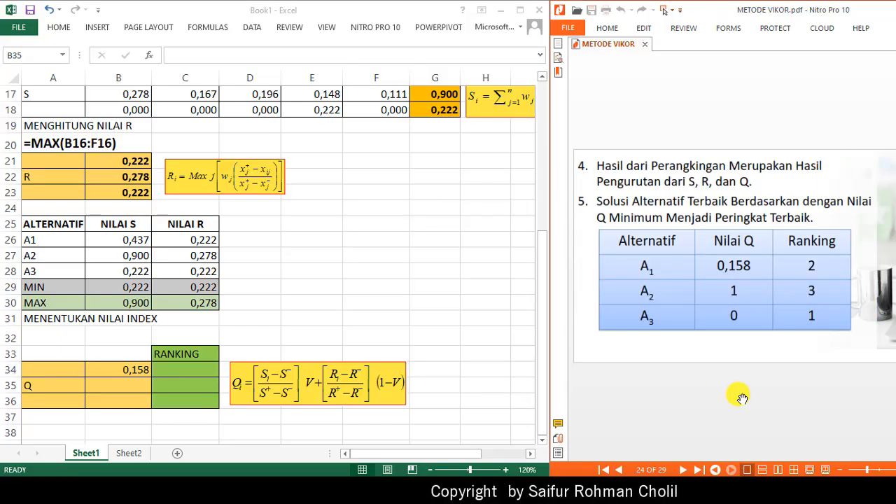
pyautogui.click(117, 371)
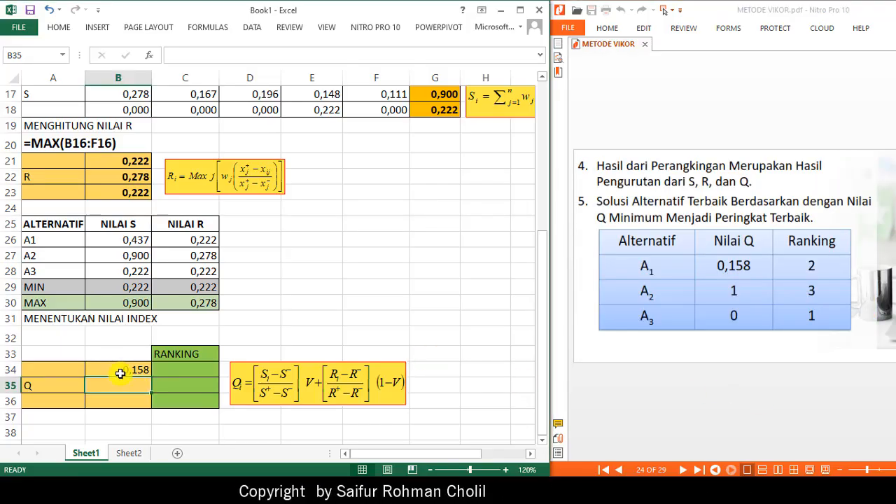
# - Fill the Q formula from B34 down to B36, and paste B34's formula text as a label in A32
pyautogui.moveTo(151, 378); pyautogui.dragTo(155, 410)
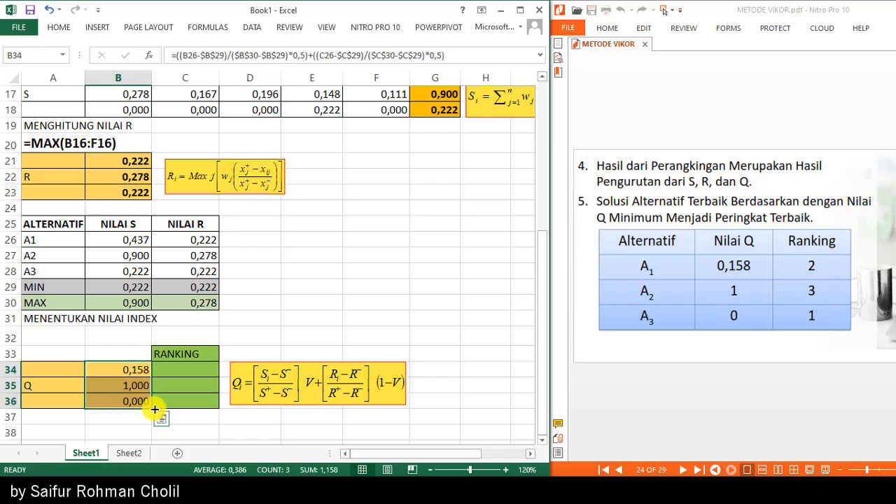
pyautogui.click(128, 370)
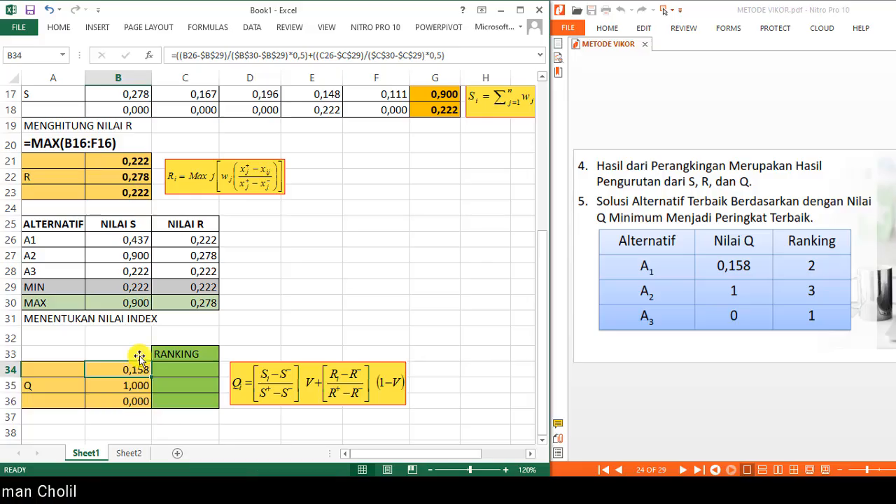
pyautogui.click(456, 52)
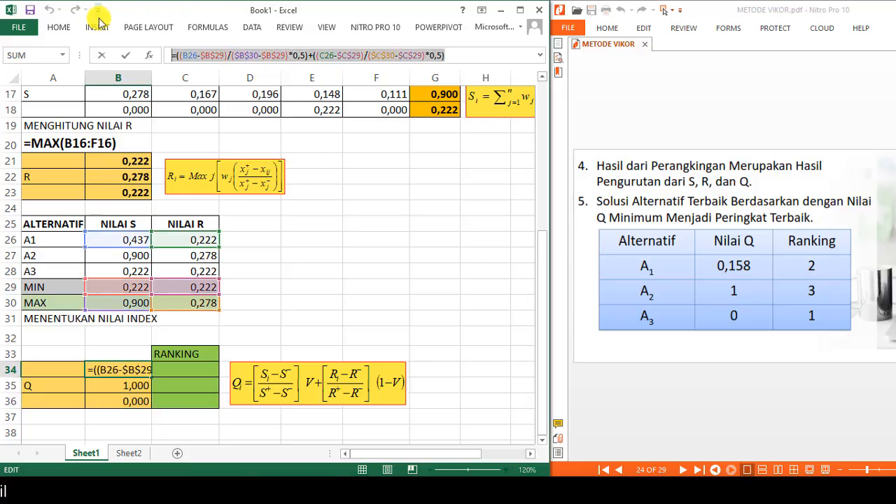
pyautogui.press('Return')
pyautogui.click(34, 336)
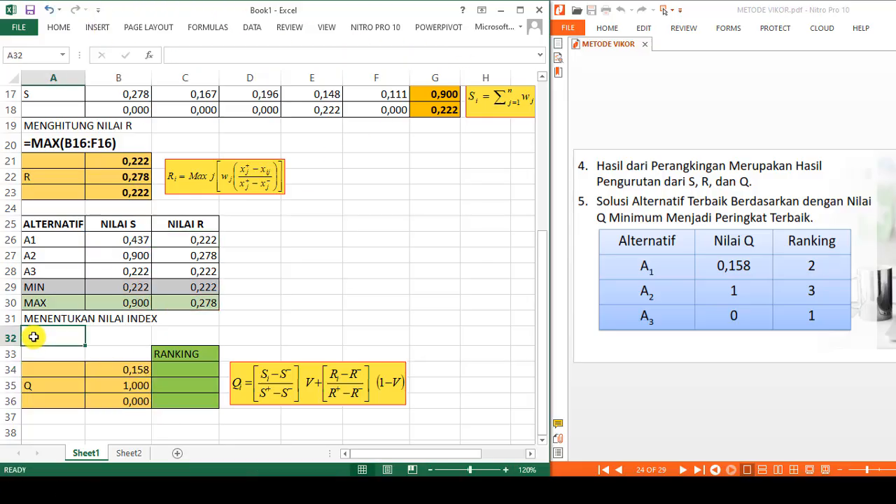
pyautogui.write('=((B26-$B$29)/($B$30-$B$29)*0,5)+((C26-$C$29)/($C$30-$C$29)*0,5)')
pyautogui.press('Return')
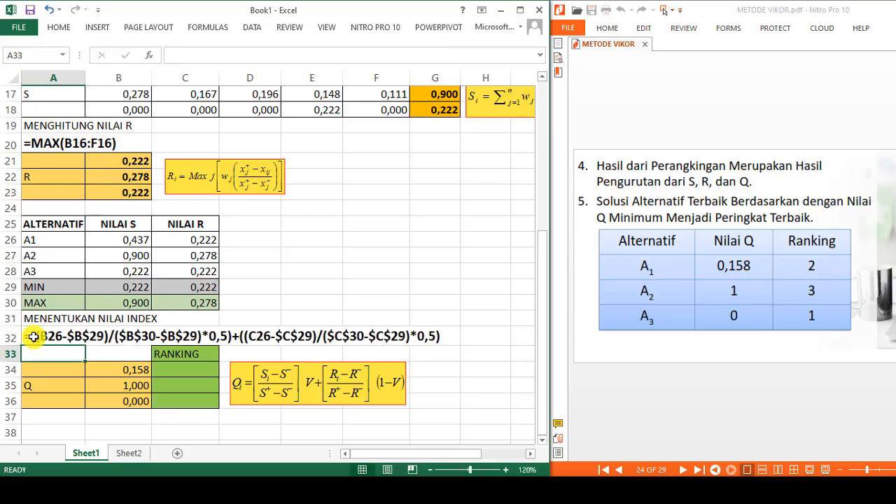
# - Enter =RANK(B34;$B$34:$B$36;1) in C34 to rank alternative A1's Q value in ascending order
pyautogui.click(127, 373)
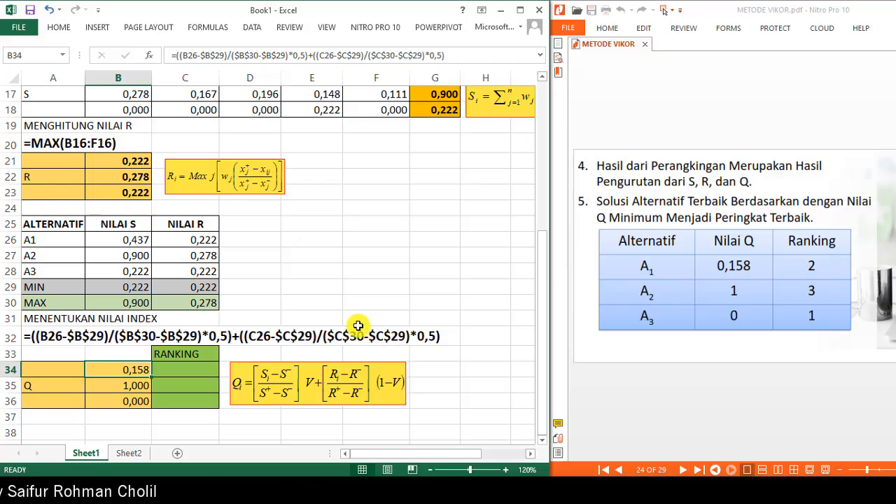
pyautogui.click(194, 372)
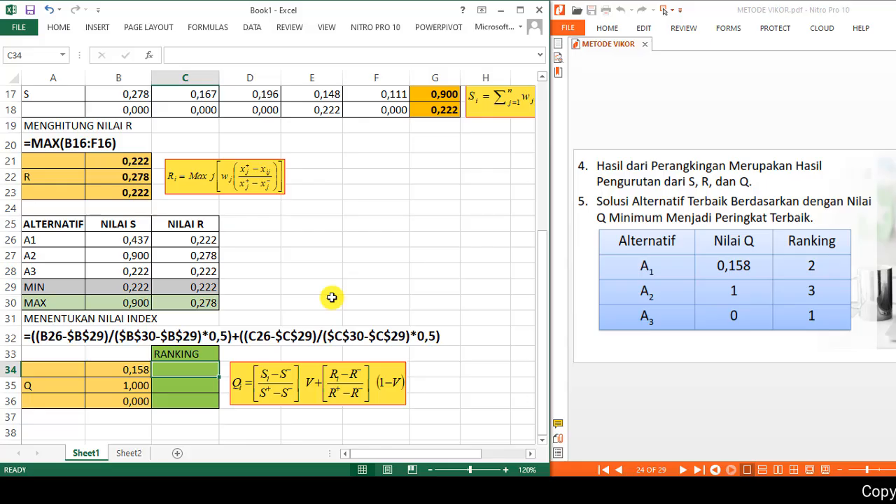
pyautogui.write('RANG')
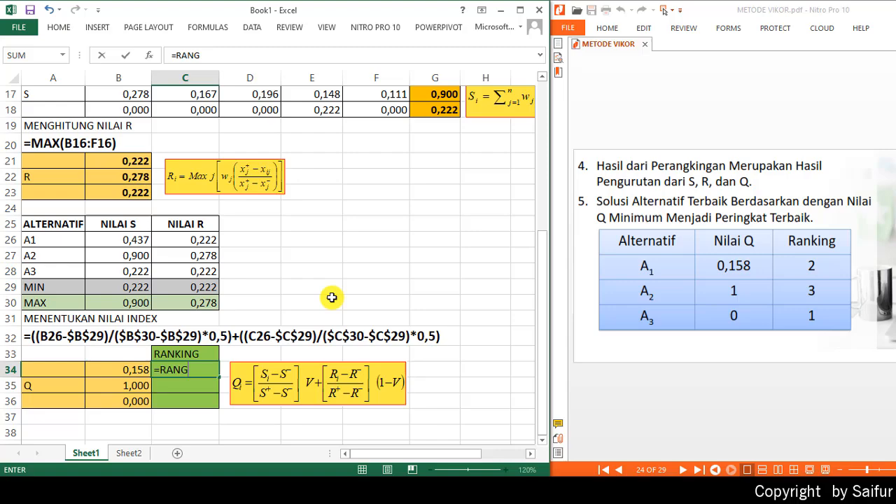
pyautogui.press('BackSpace')
pyautogui.write('K')
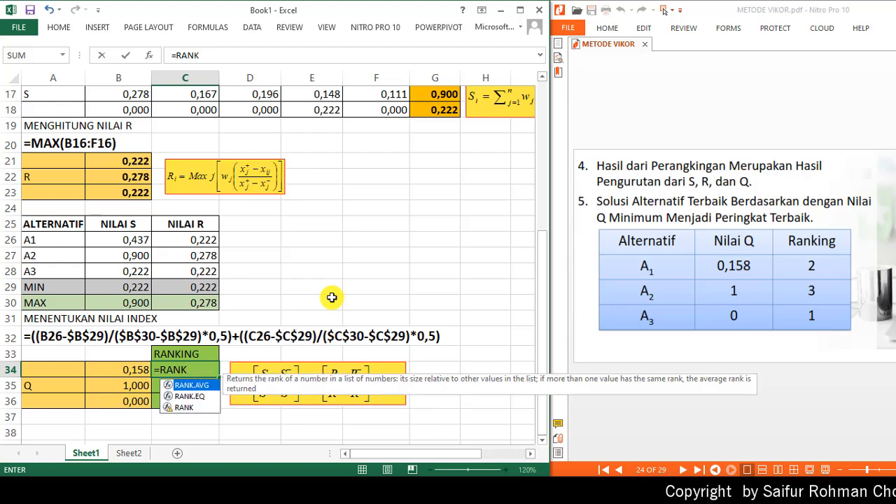
pyautogui.write('(')
pyautogui.press('Left')
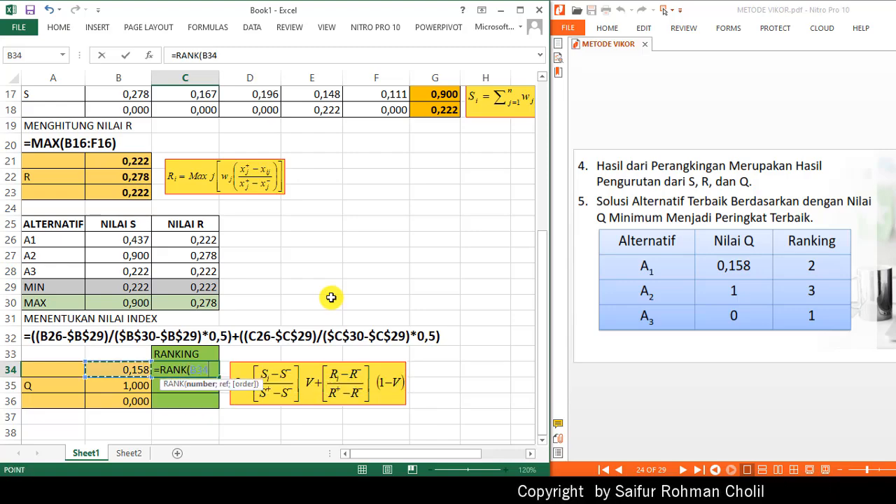
pyautogui.write(';')
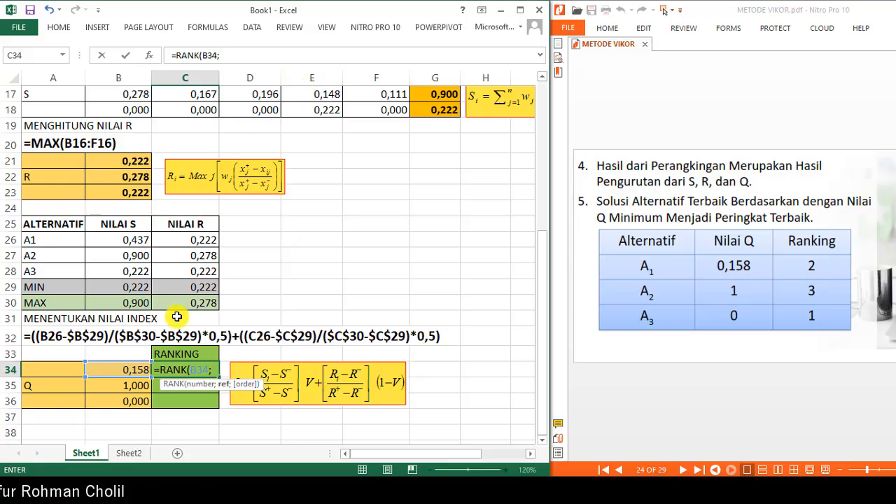
pyautogui.moveTo(128, 370); pyautogui.dragTo(128, 400)
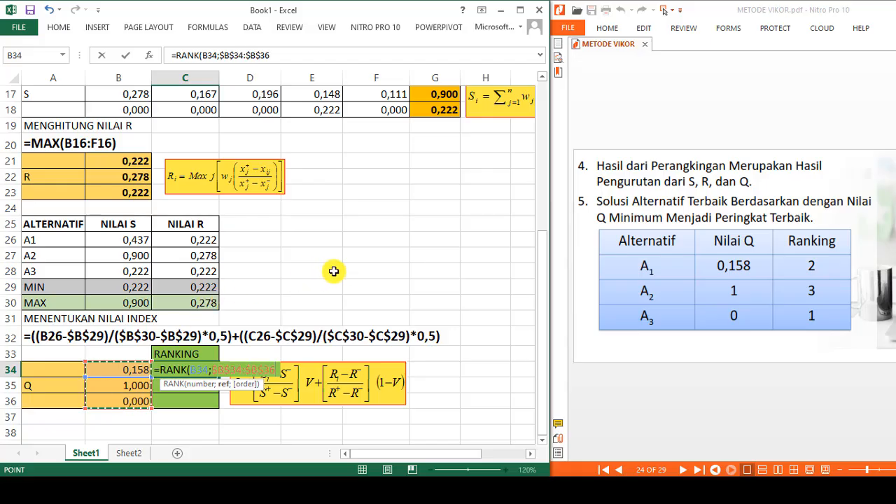
pyautogui.write(';1')
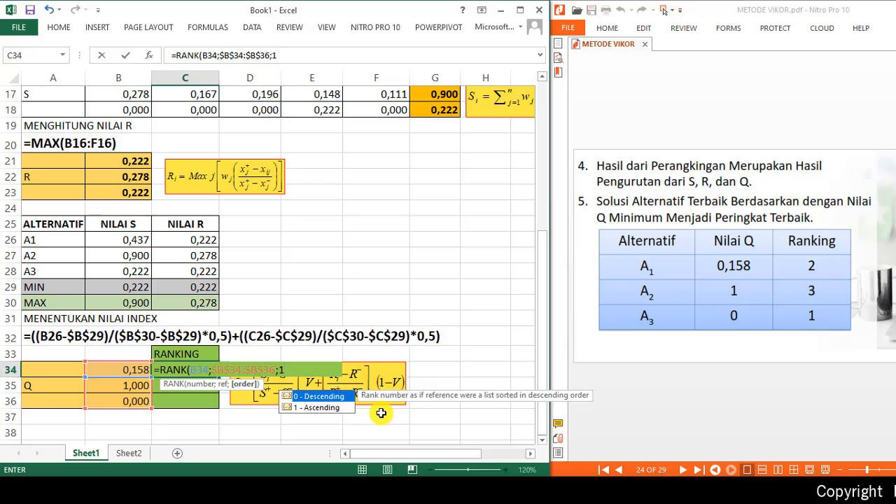
pyautogui.write(')')
pyautogui.press('Return')
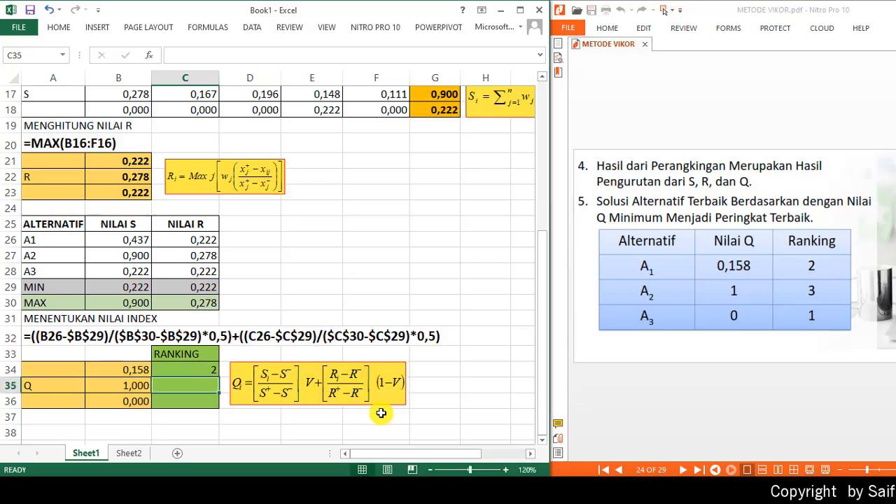
# - Fill the RANK formula from C34 down to C36, and paste its formula text as a label in A37
pyautogui.click(206, 370)
pyautogui.moveTo(219, 377); pyautogui.dragTo(220, 408)
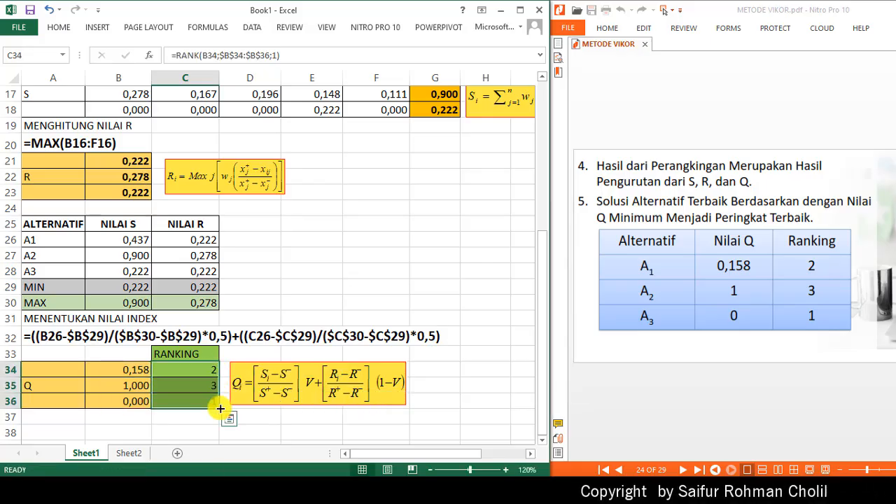
pyautogui.click(186, 367)
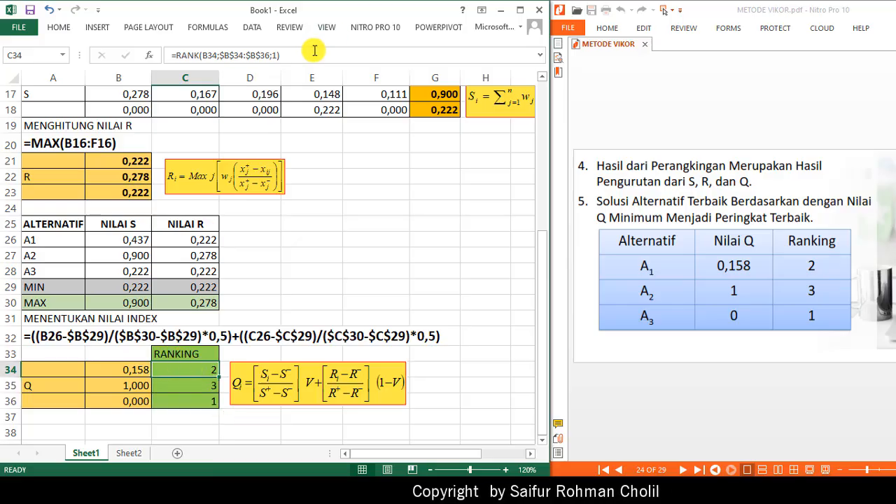
pyautogui.moveTo(314, 50); pyautogui.dragTo(128, 56)
pyautogui.hotkey('ctrl', 'c')
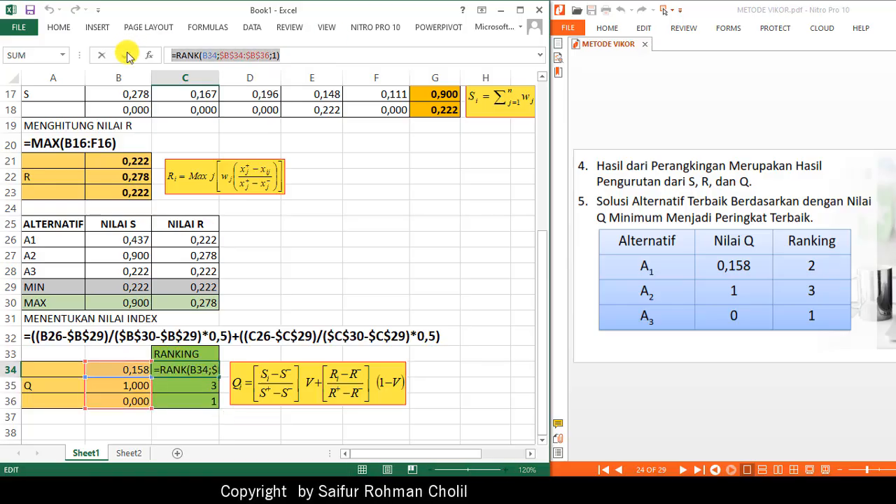
pyautogui.press('Return')
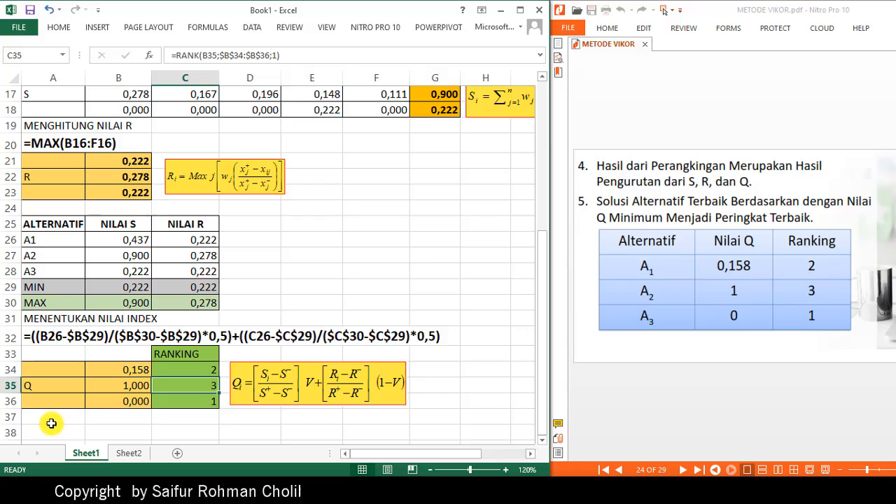
pyautogui.click(74, 424)
pyautogui.write("'")
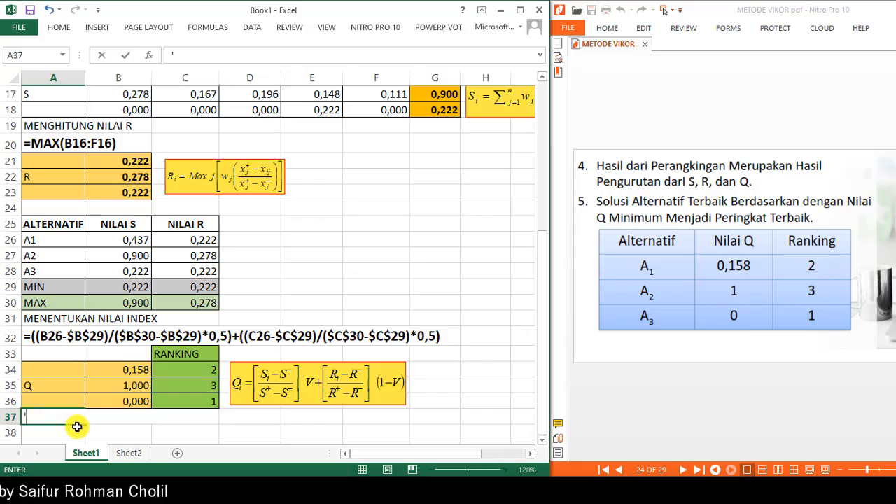
pyautogui.hotkey('ctrl', 'v')
pyautogui.hotkey('ctrl', 'Return')
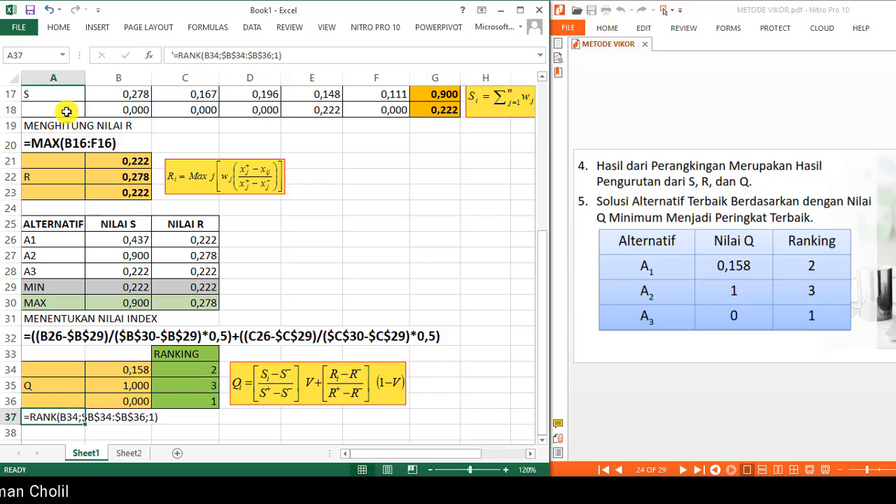
# - Set the font size of the A37 formula label to 16
pyautogui.click(59, 27)
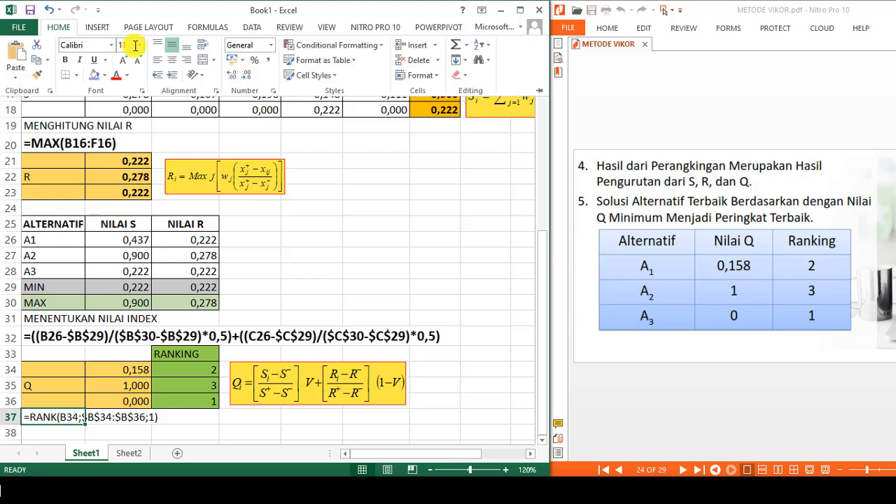
pyautogui.click(139, 46)
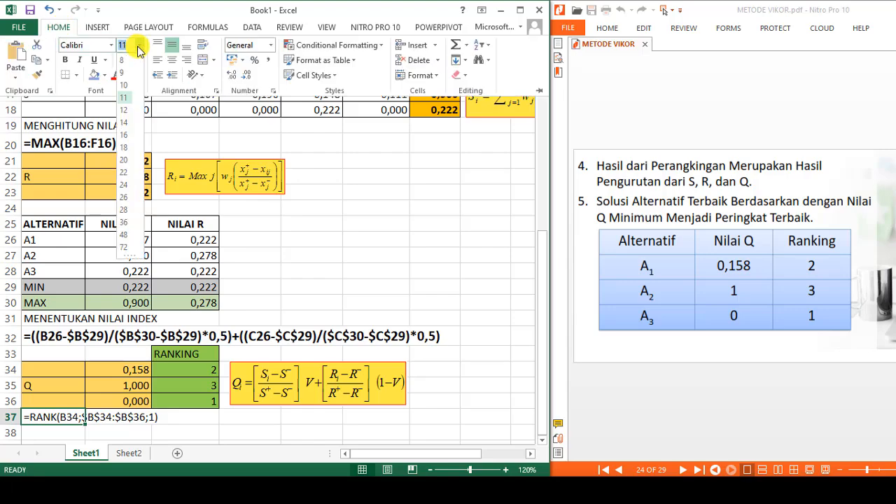
pyautogui.click(127, 136)
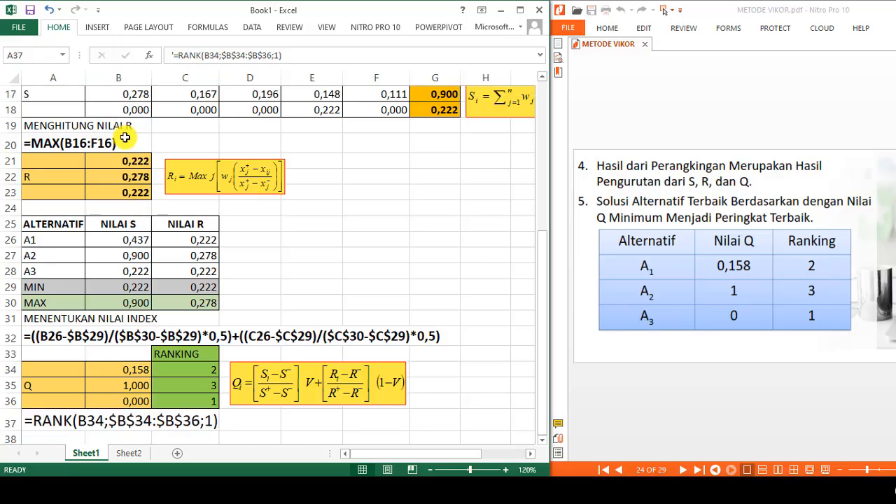
pyautogui.click(425, 263)
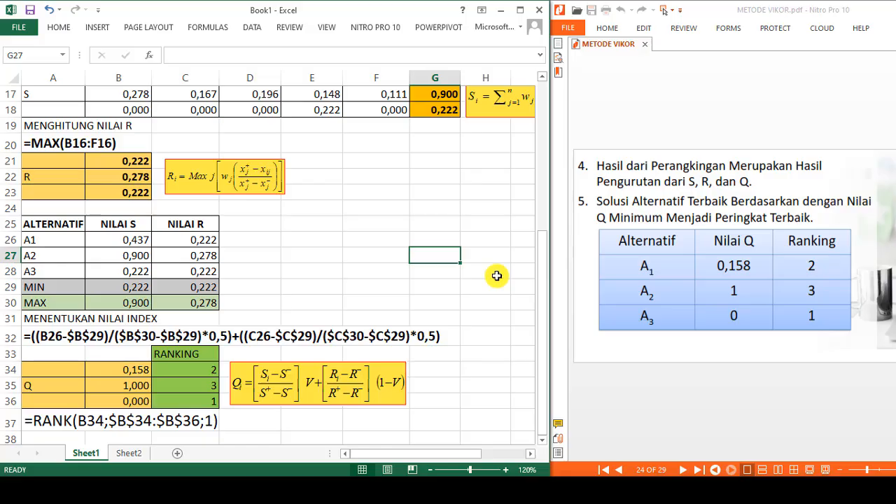
# - Page the PDF to the conclusion slide and scroll through the worksheet to review all sections
pyautogui.click(714, 373)
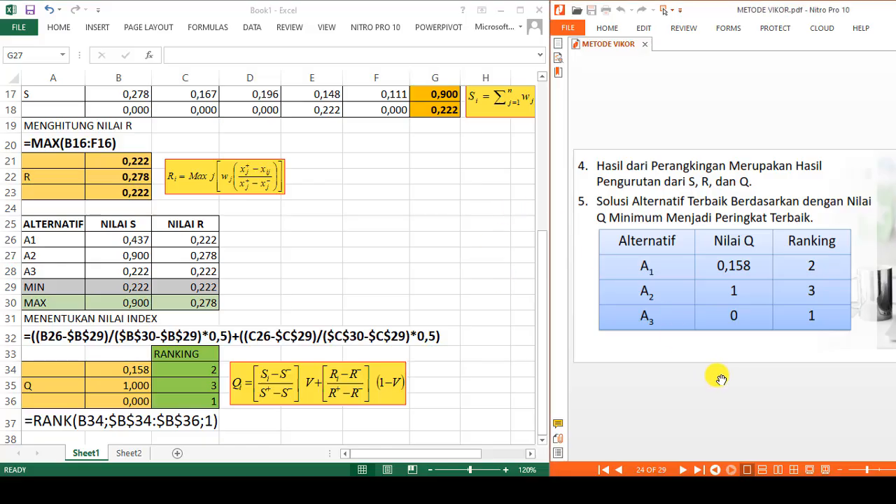
pyautogui.scroll(-1, 721, 379)
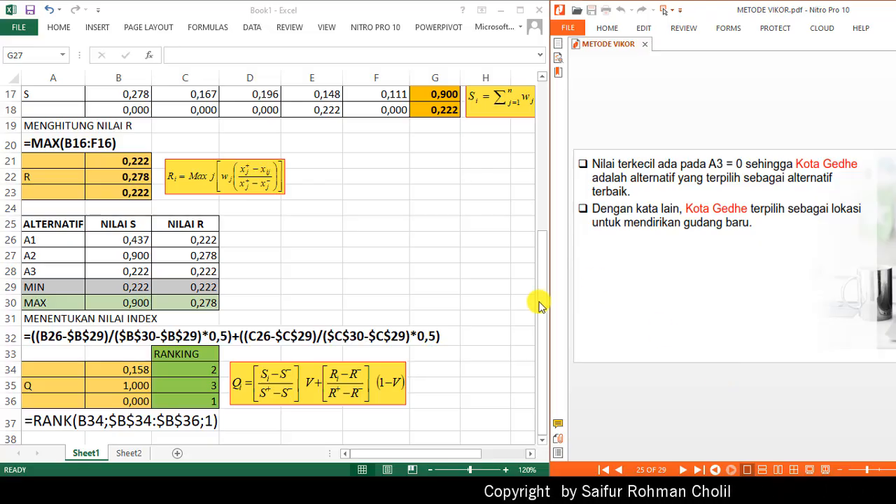
pyautogui.click(539, 266)
pyautogui.moveTo(542, 236); pyautogui.dragTo(536, 84)
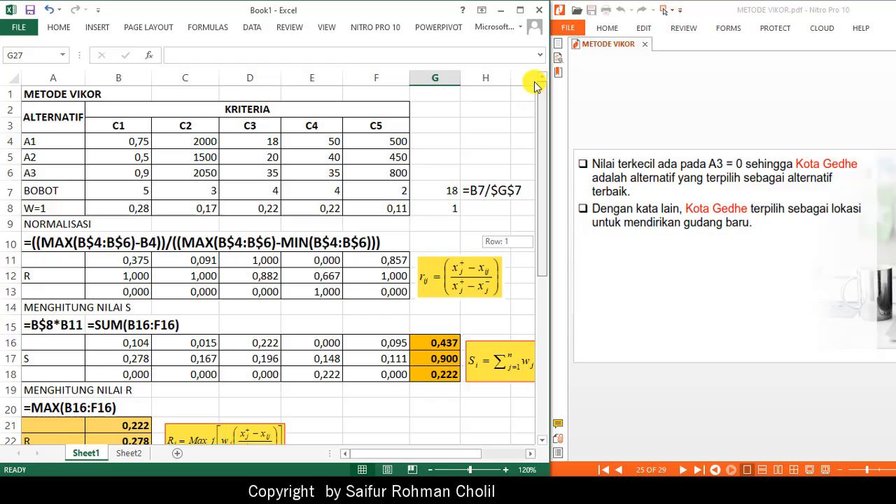
pyautogui.click(483, 136)
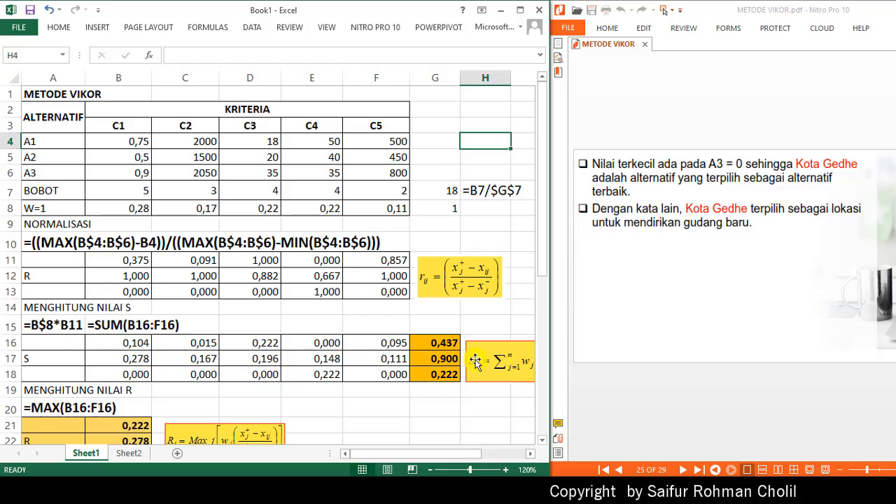
pyautogui.moveTo(543, 267); pyautogui.dragTo(573, 412)
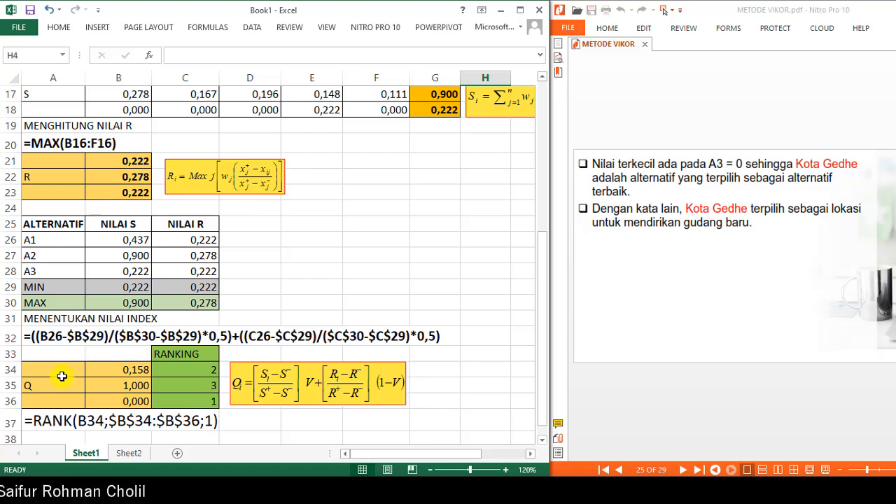